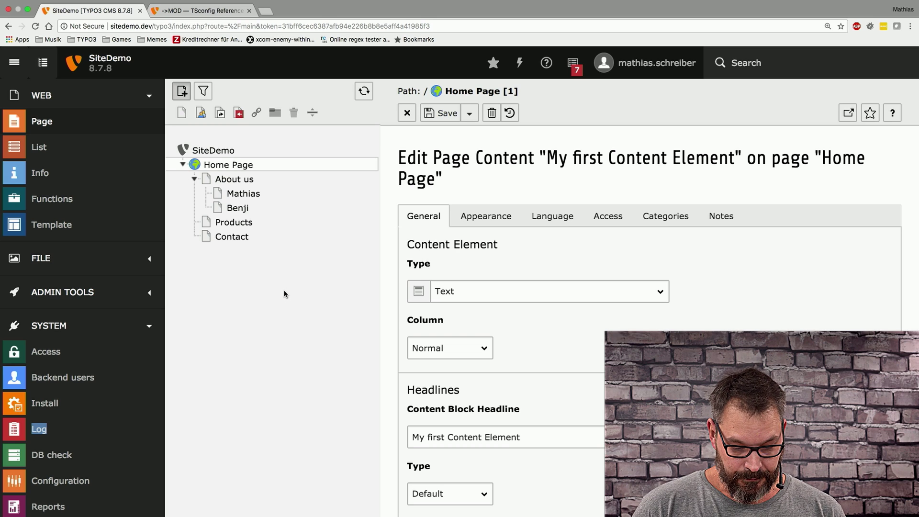
# Go to the TSconfig reference docs and jump to the 'Shared options for modules (mod.SHARED)' section.
pyautogui.click(194, 11)
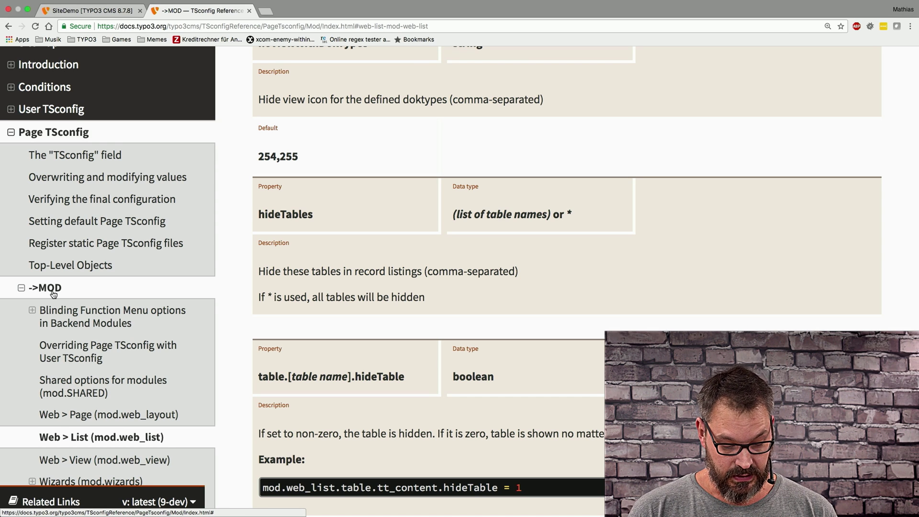
pyautogui.scroll(-3, 53, 293)
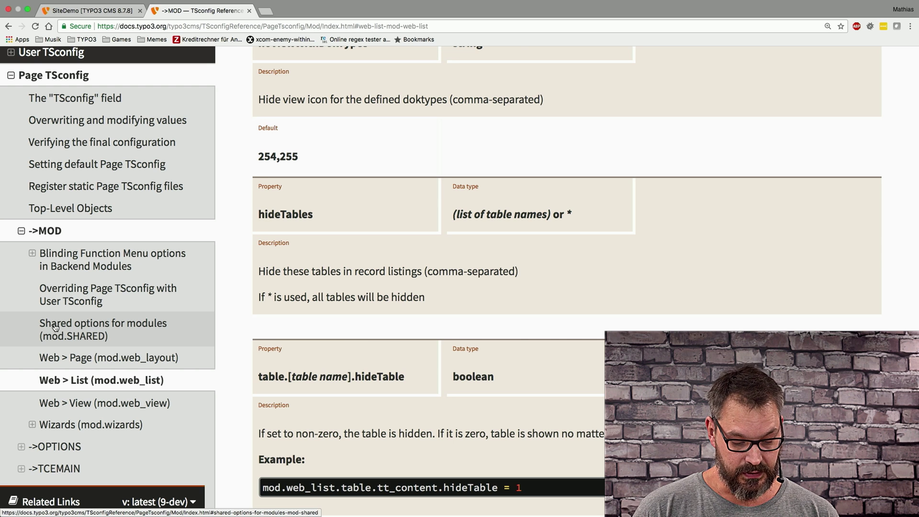
pyautogui.click(56, 327)
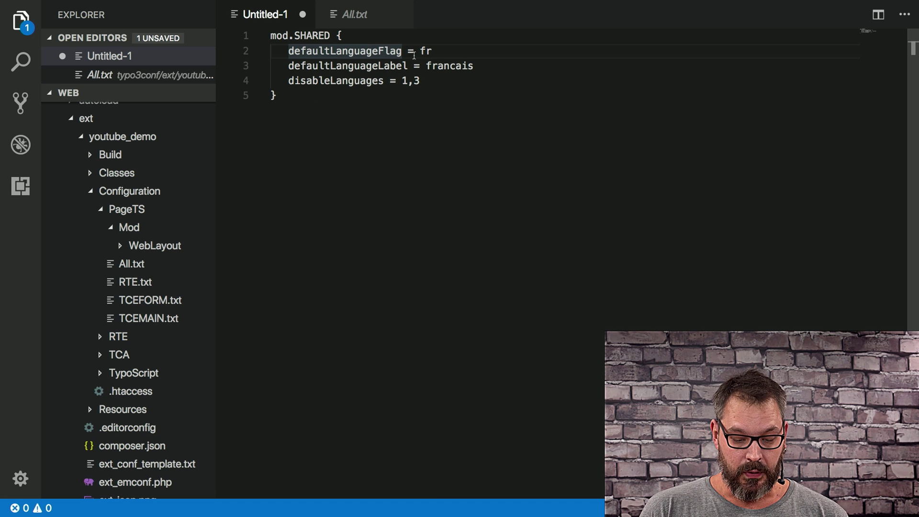
# Create a new file named mod.tsconfig inside the PageTS Mod folder.
pyautogui.click(437, 51)
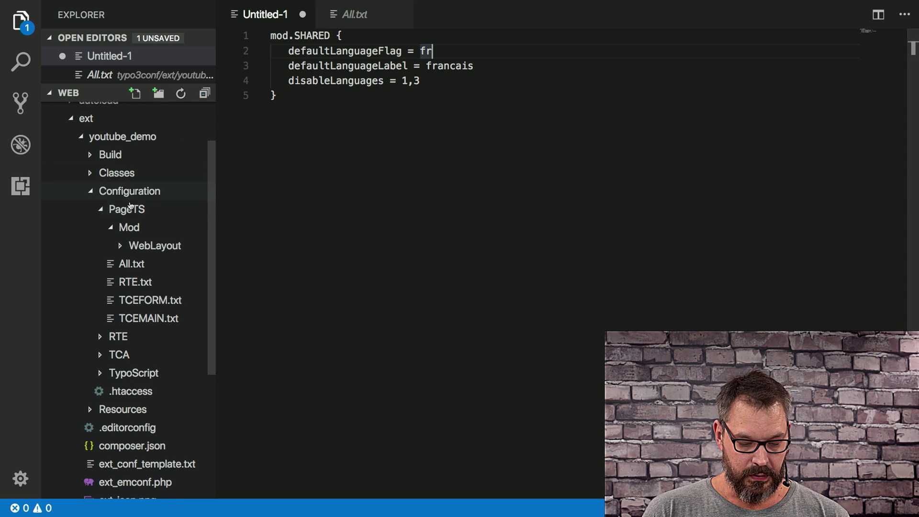
pyautogui.click(130, 228)
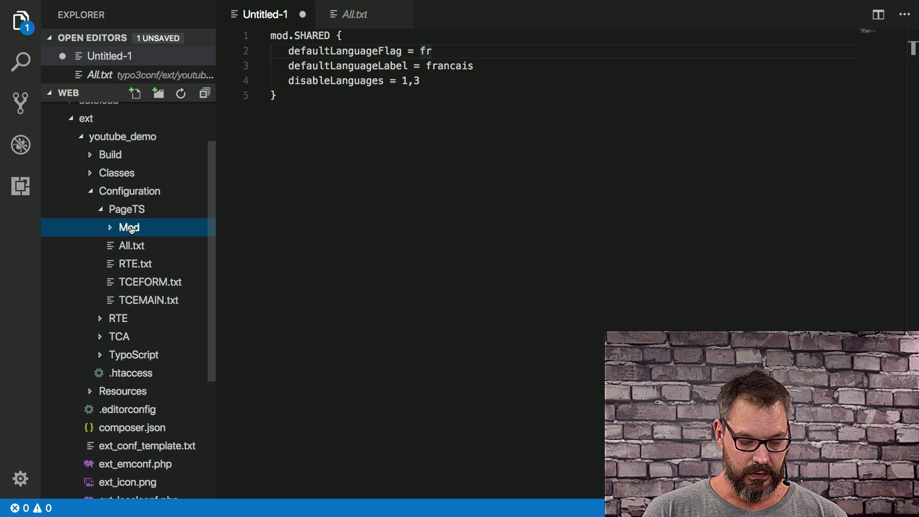
pyautogui.rightClick(130, 229)
pyautogui.click(156, 233)
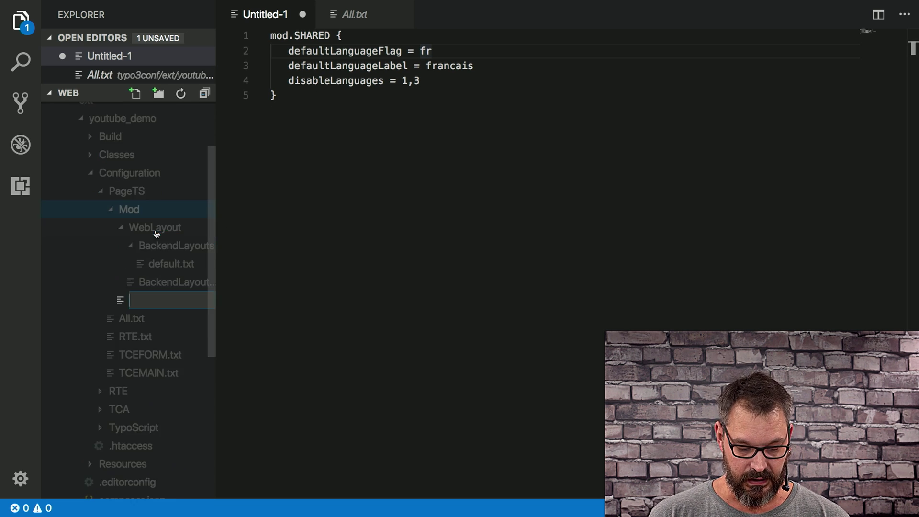
pyautogui.write('mod.')
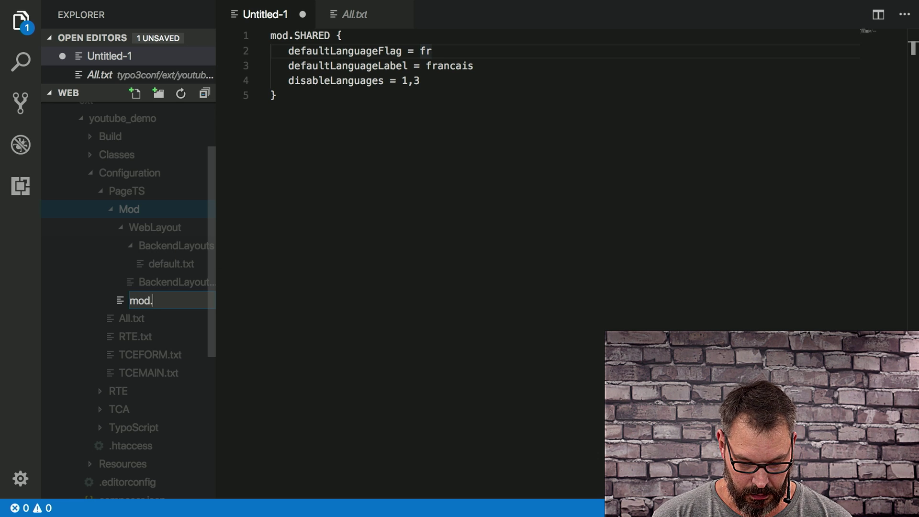
pyautogui.write('tsconfig')
pyautogui.press('Return')
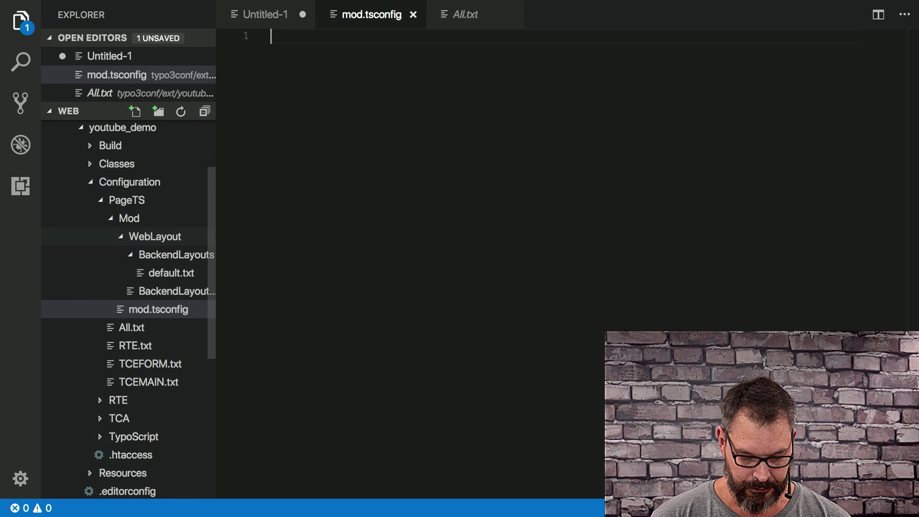
# Copy the mod.SHARED block from Untitled-1 into mod.tsconfig and save it.
pyautogui.click(265, 14)
pyautogui.moveTo(290, 99); pyautogui.dragTo(258, 37)
pyautogui.hotkey('ctrl', 'c')
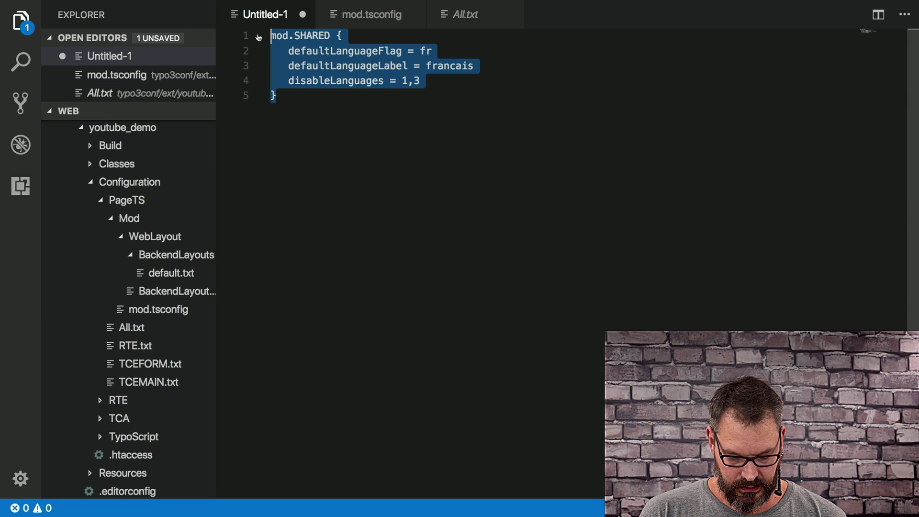
pyautogui.click(371, 14)
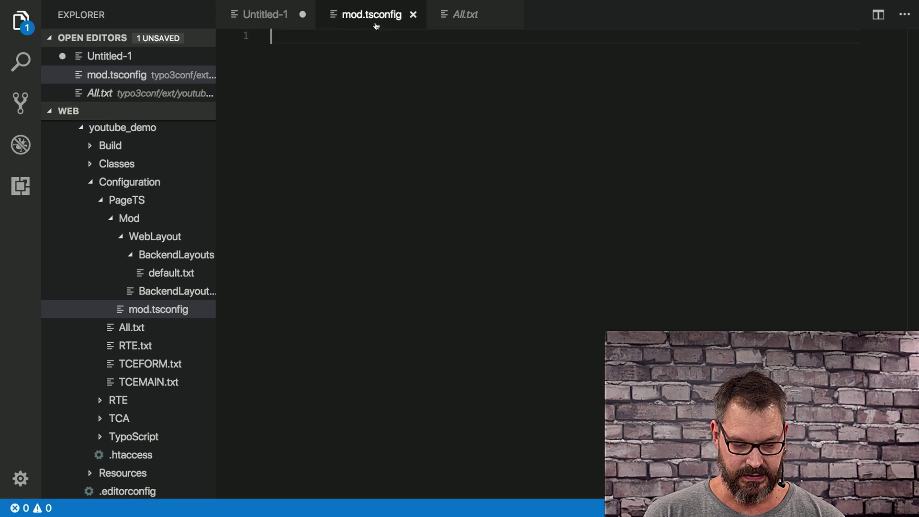
pyautogui.hotkey('ctrl', 'v')
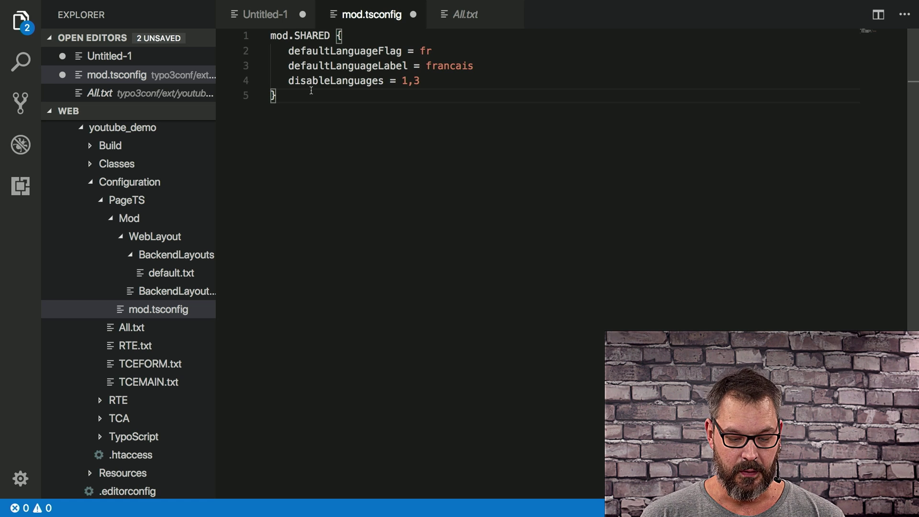
pyautogui.hotkey('ctrl', 's')
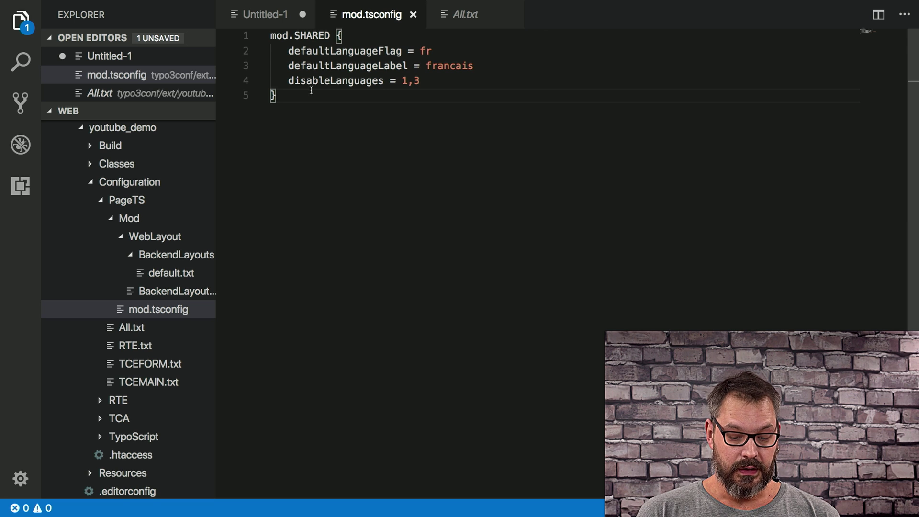
# In All.txt, duplicate the BackendLayouts include on line 7 as line 8.
pyautogui.click(469, 22)
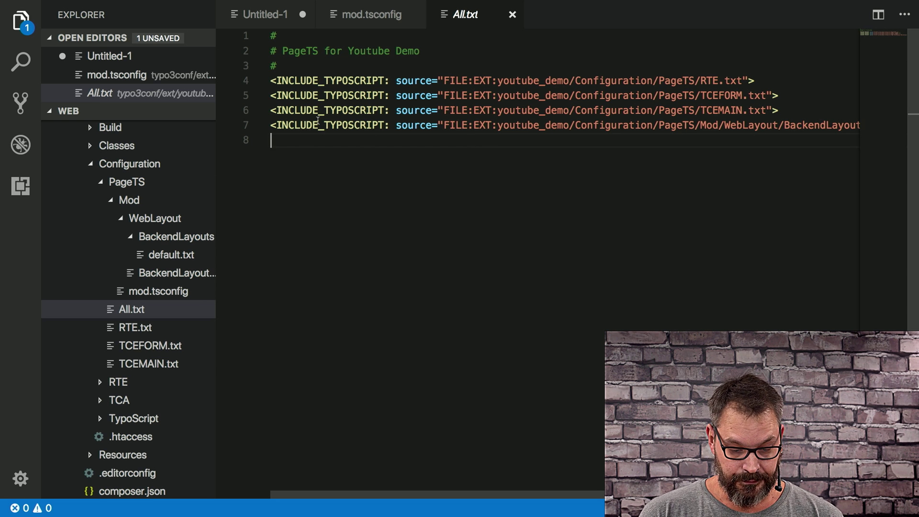
pyautogui.tripleClick(282, 125)
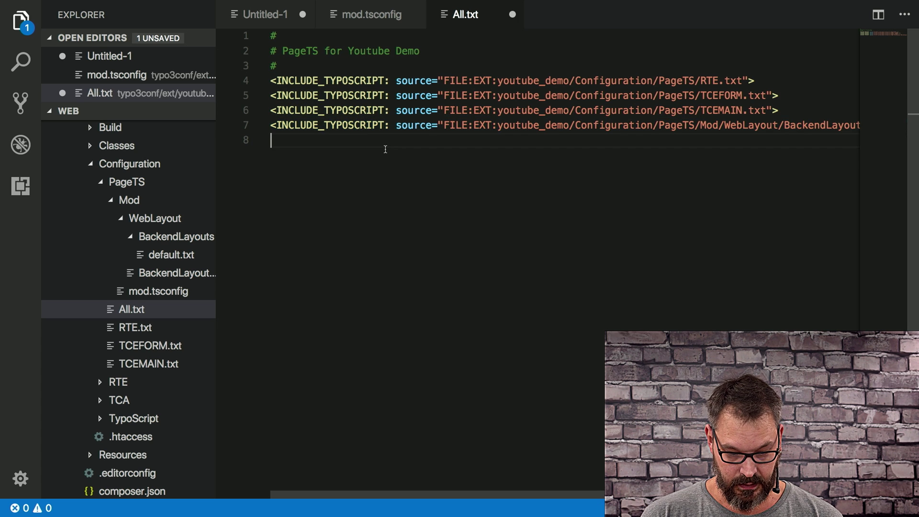
pyautogui.press('super+c')
pyautogui.press('Right')
pyautogui.press('super+v')
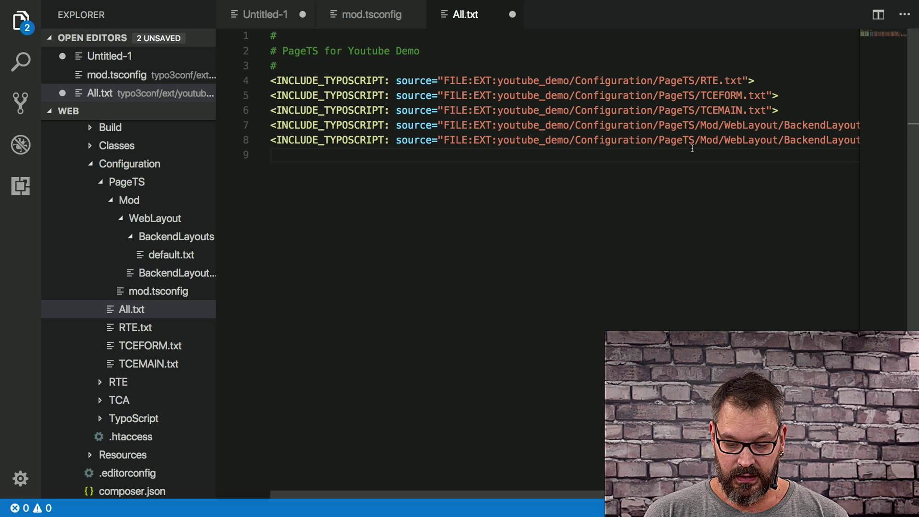
# Change the line 8 include path to Mod/mod.tsconfig and save All.txt.
pyautogui.doubleClick(737, 140)
pyautogui.press('BackSpace')
pyautogui.press('BackSpace')
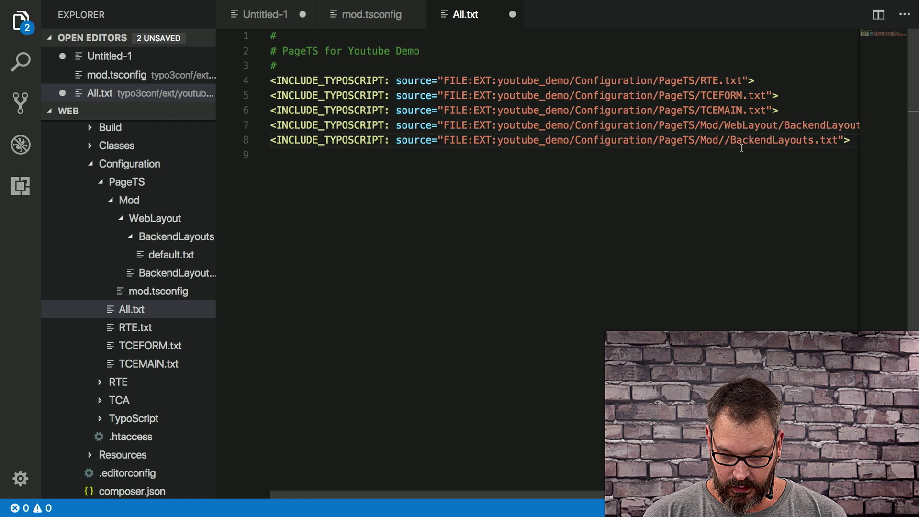
pyautogui.doubleClick(764, 139)
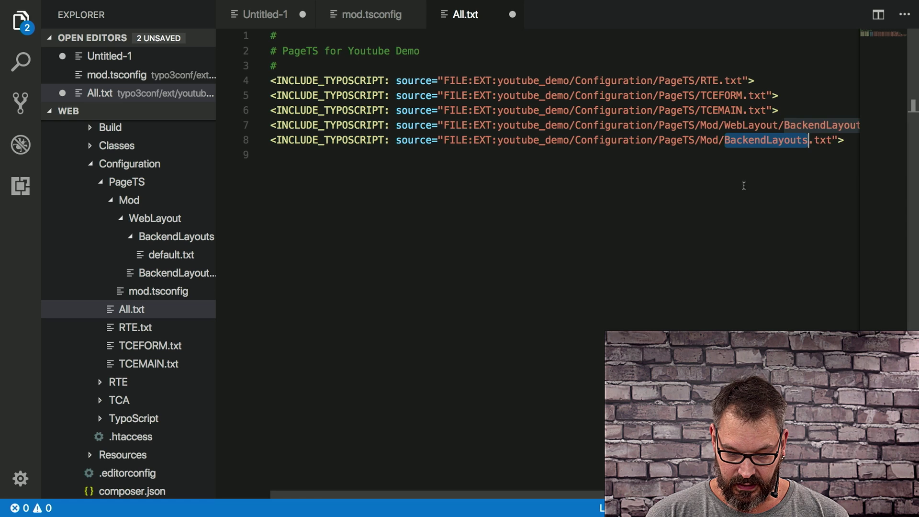
pyautogui.press('BackSpace')
pyautogui.press('Right')
pyautogui.press('Right')
pyautogui.press('Right')
pyautogui.press('Right')
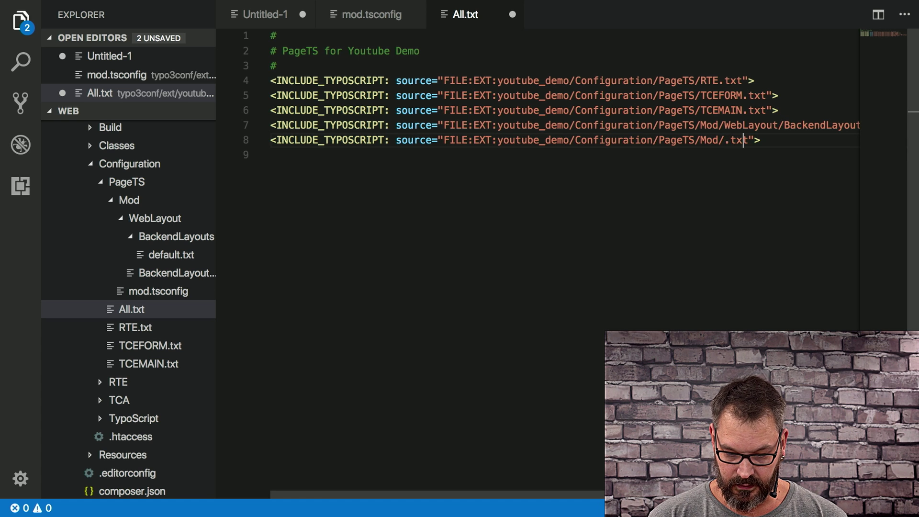
pyautogui.press('BackSpace')
pyautogui.press('BackSpace')
pyautogui.press('BackSpace')
pyautogui.press('BackSpace')
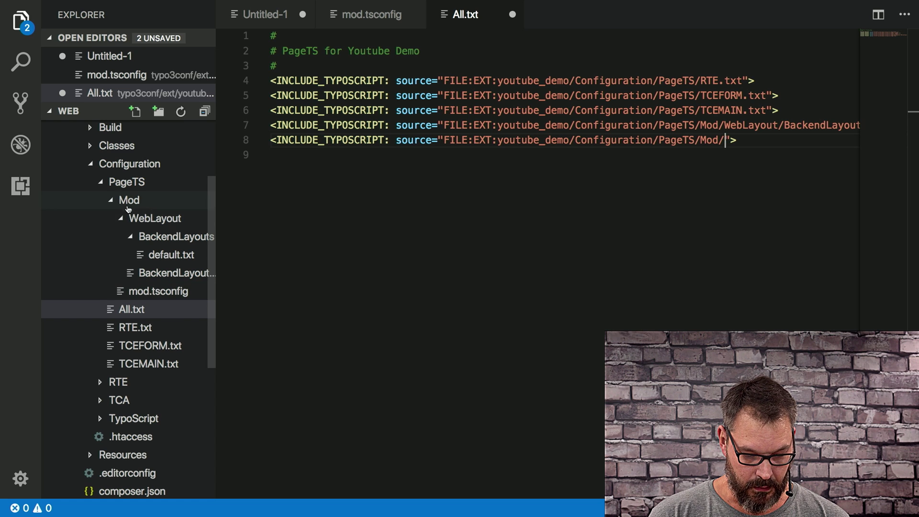
pyautogui.click(118, 218)
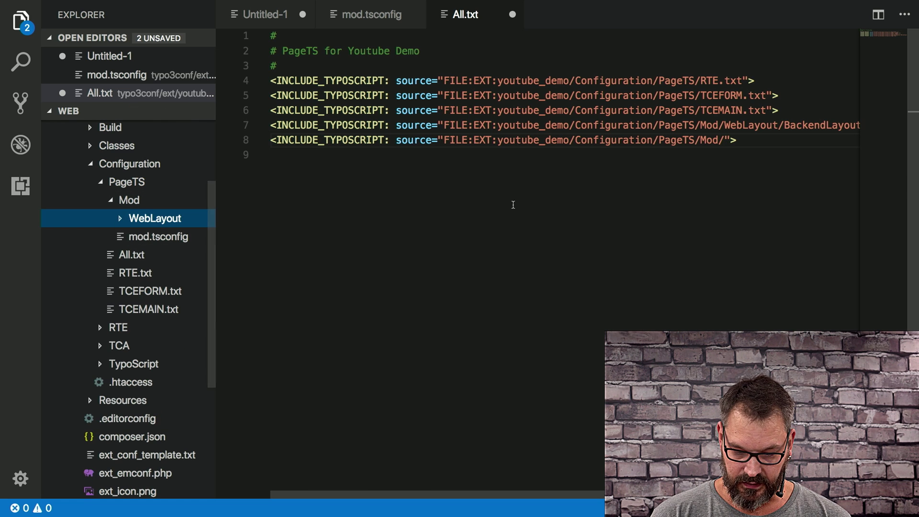
pyautogui.click(724, 142)
pyautogui.write('mod.tsconf')
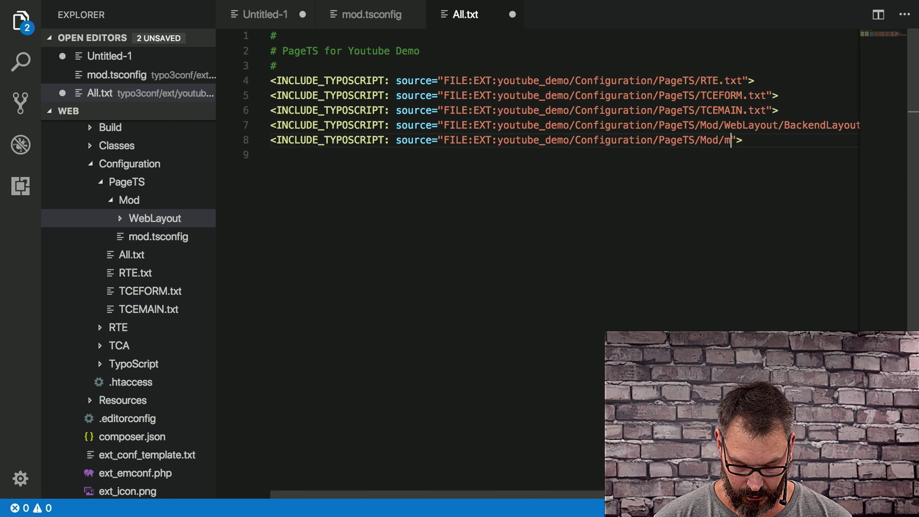
pyautogui.write('ig')
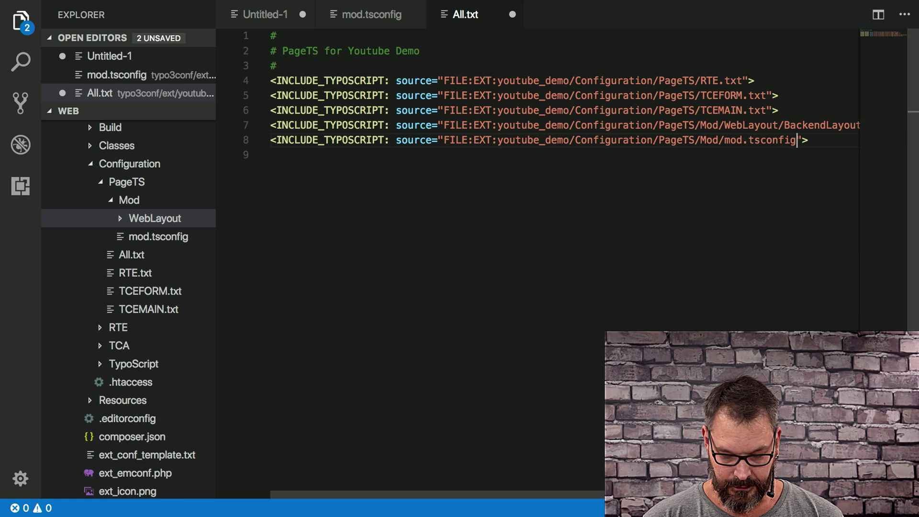
pyautogui.hotkey('ctrl', 's')
pyautogui.press('super+Tab')
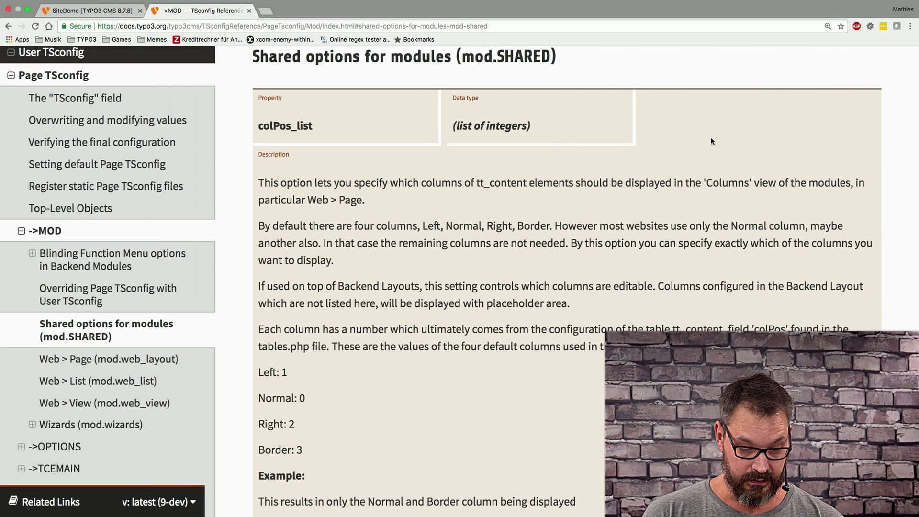
# Open Home Page in the Page module and see that only Canada French is offered for new translations.
pyautogui.click(103, 10)
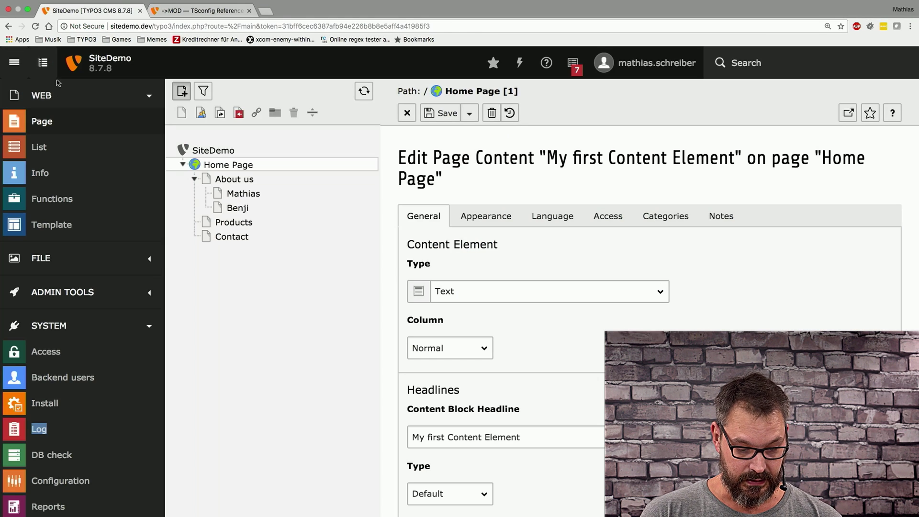
pyautogui.click(54, 121)
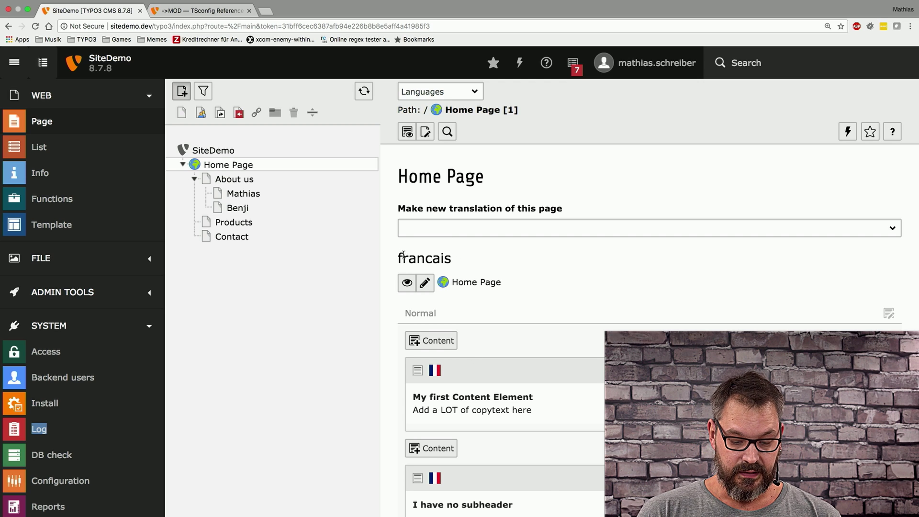
pyautogui.moveTo(402, 257); pyautogui.dragTo(454, 263)
pyautogui.click(454, 263)
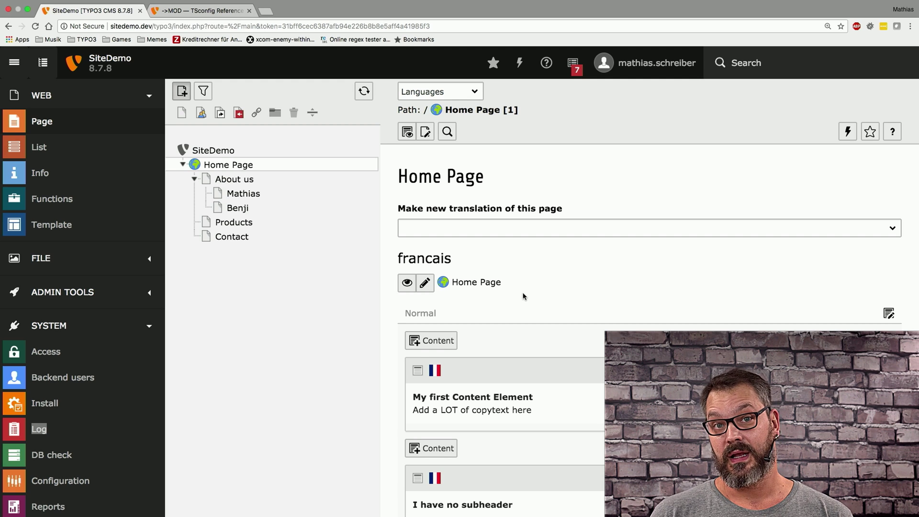
pyautogui.click(523, 228)
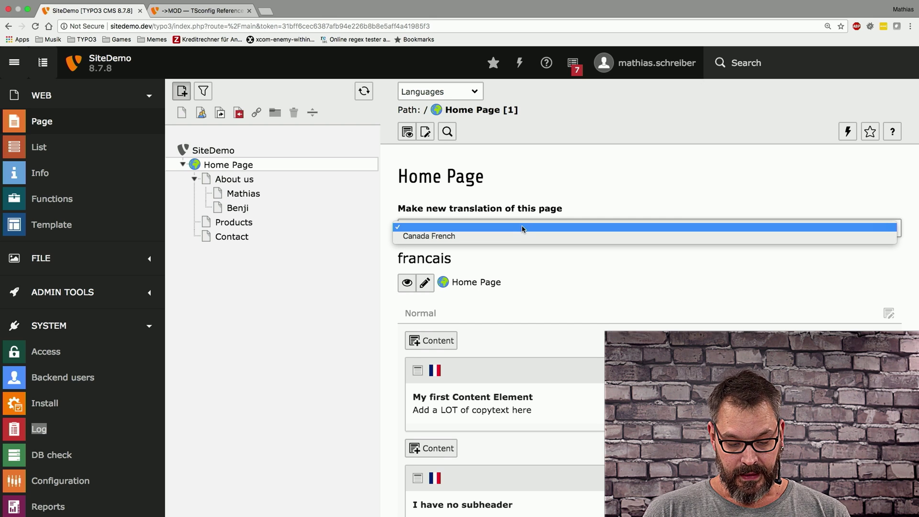
pyautogui.press('super+Tab')
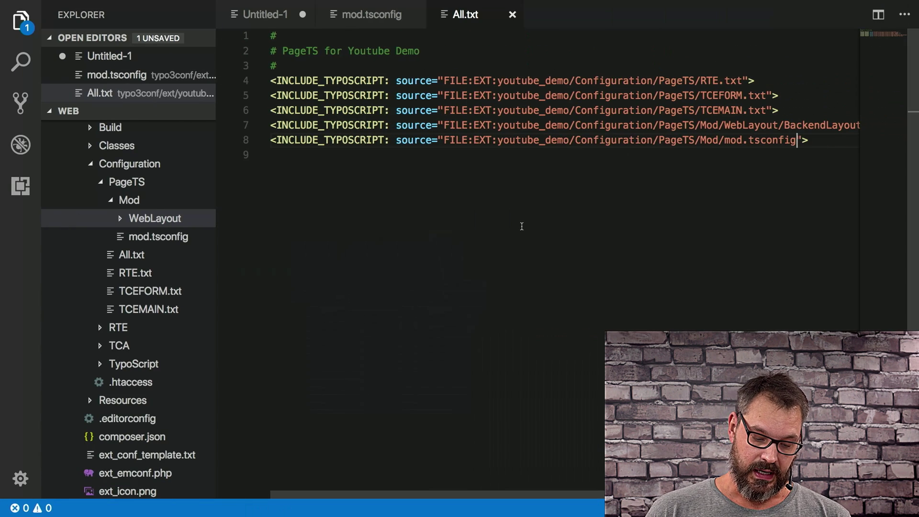
# Remove '1,3' from disableLanguages in mod.tsconfig and save the file.
pyautogui.click(364, 14)
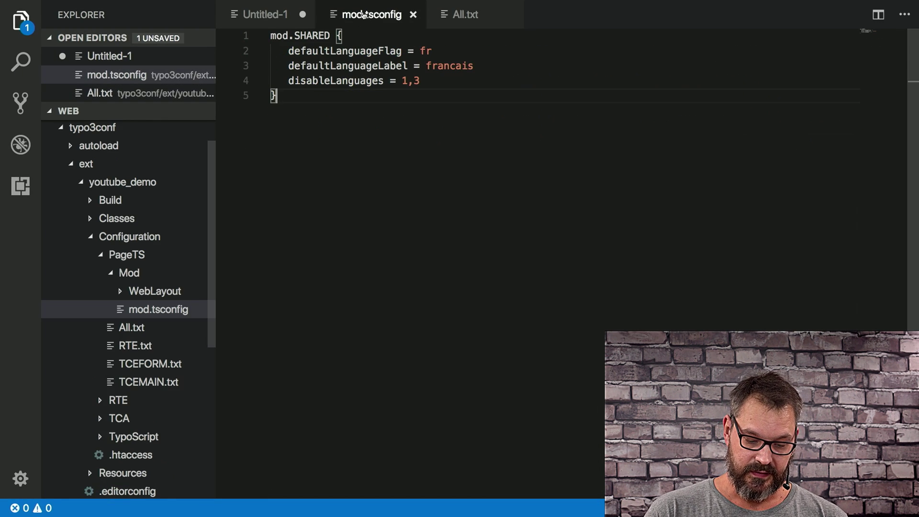
pyautogui.click(437, 82)
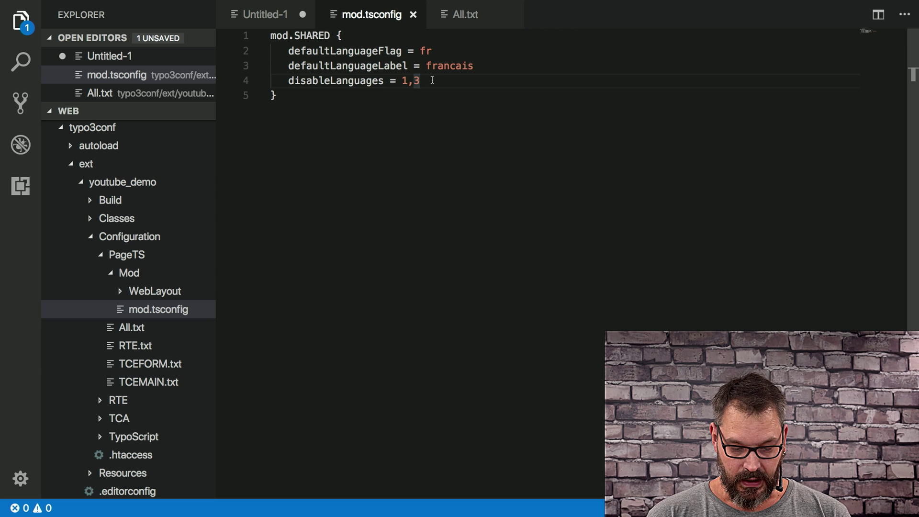
pyautogui.press('BackSpace')
pyautogui.press('BackSpace')
pyautogui.press('BackSpace')
pyautogui.press('super+s')
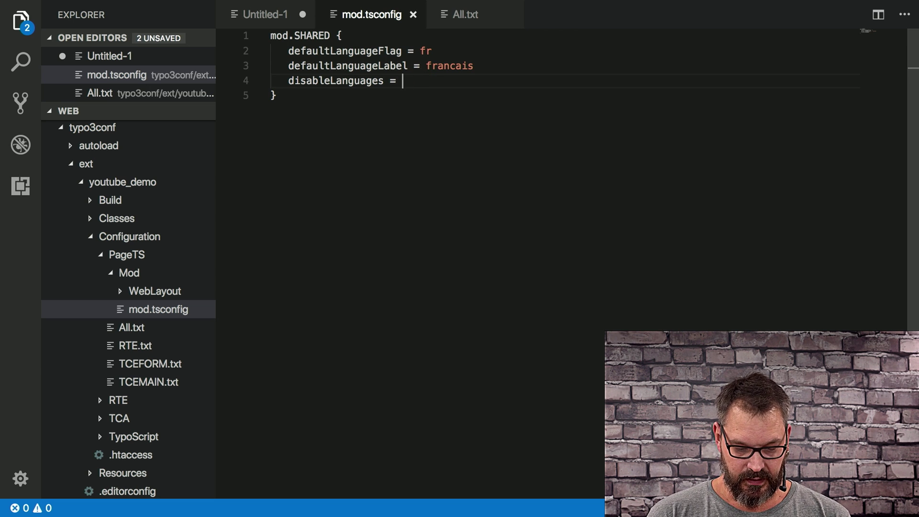
pyautogui.press('super+Tab')
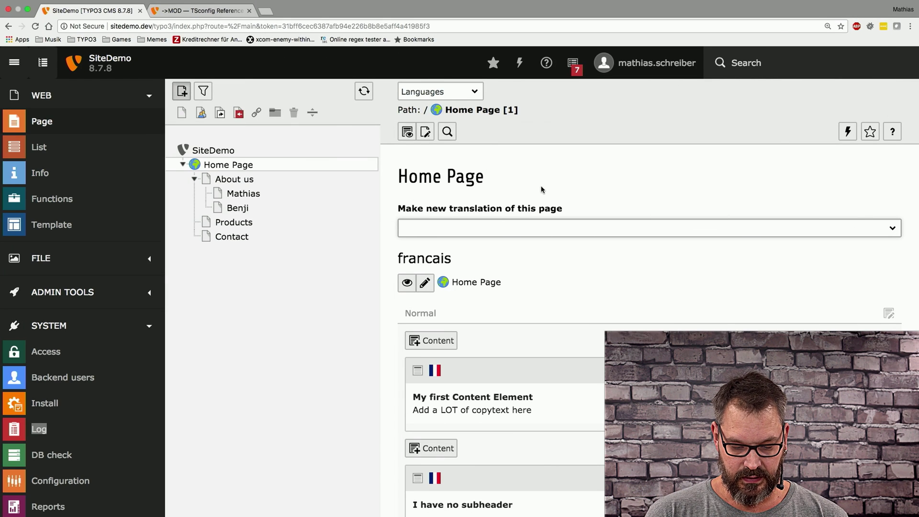
# Verify Canada English, Canada French and USA English are offered, then open the Web > List (mod.web_list) docs.
pyautogui.click(70, 122)
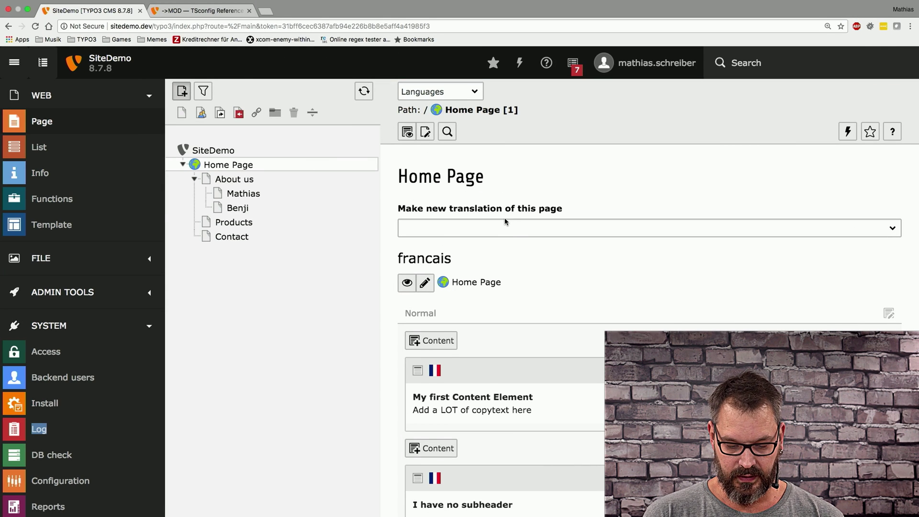
pyautogui.click(510, 228)
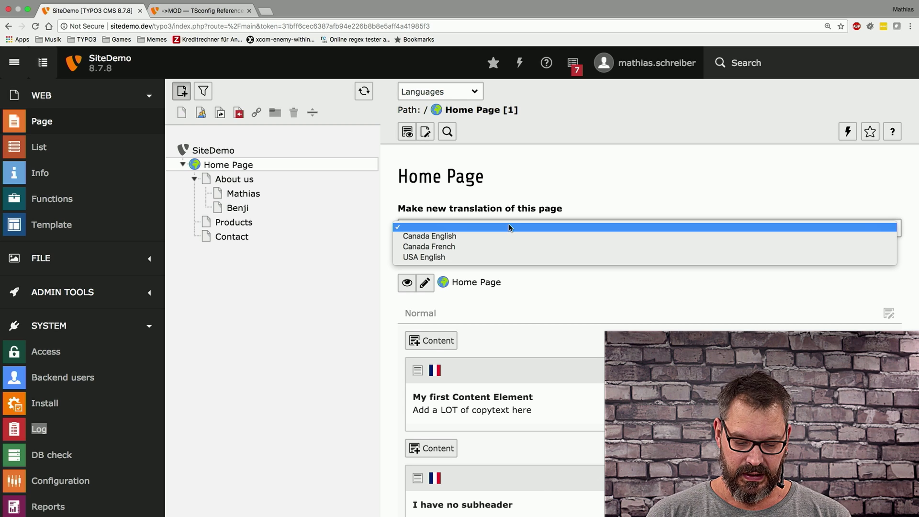
pyautogui.click(194, 11)
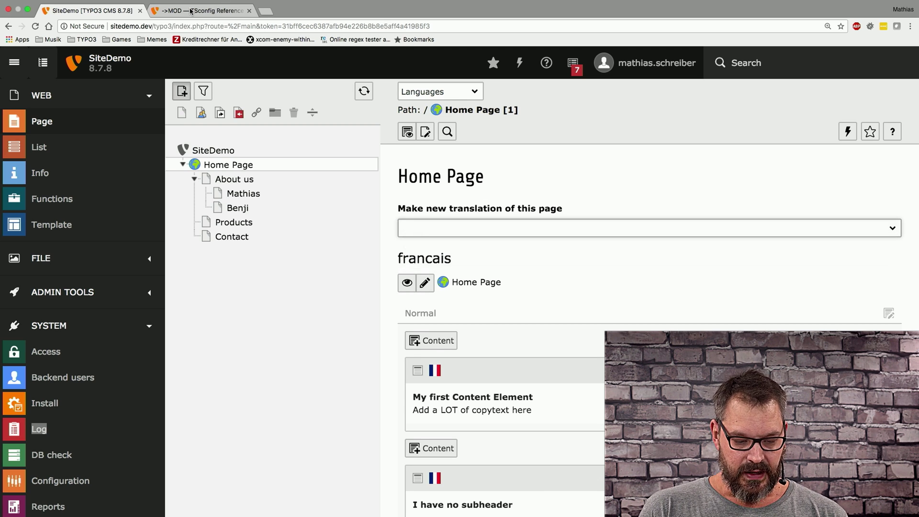
pyautogui.click(191, 11)
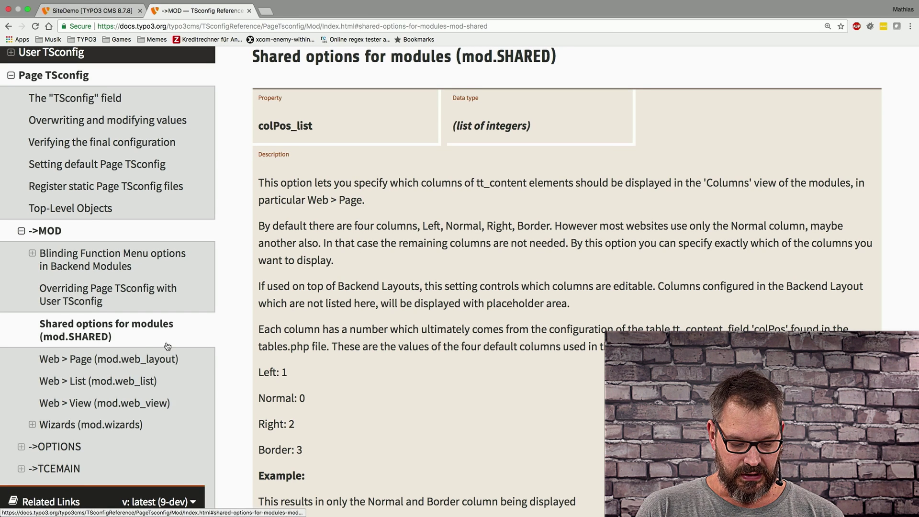
pyautogui.click(113, 383)
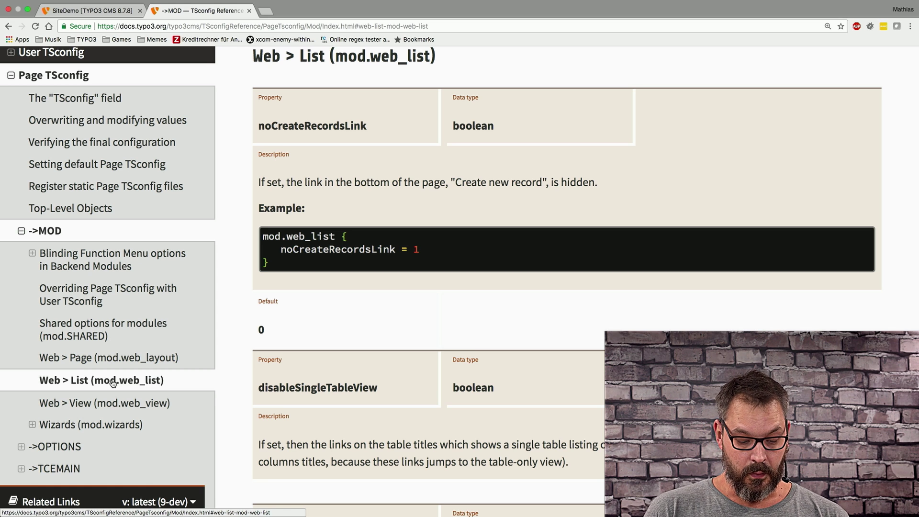
# Scroll the Web > List options down to listOnlyInSingleTableView.
pyautogui.scroll(-5, 487, 346)
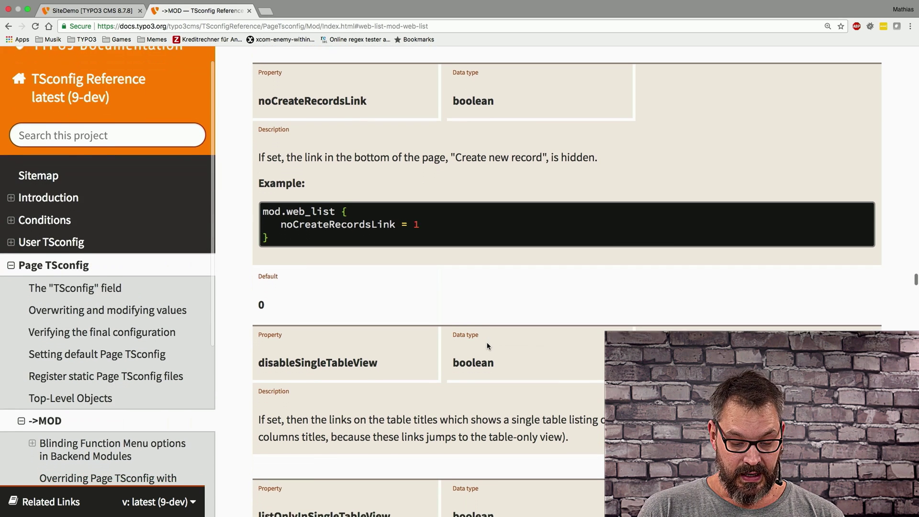
pyautogui.scroll(-10, 487, 346)
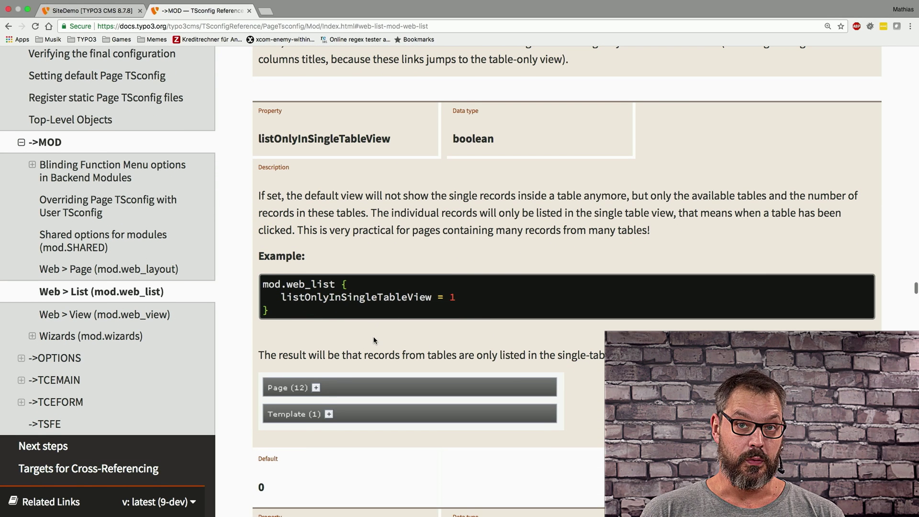
# Open Home Page in the List module and collapse the Page, Template and Page Content tables.
pyautogui.click(84, 10)
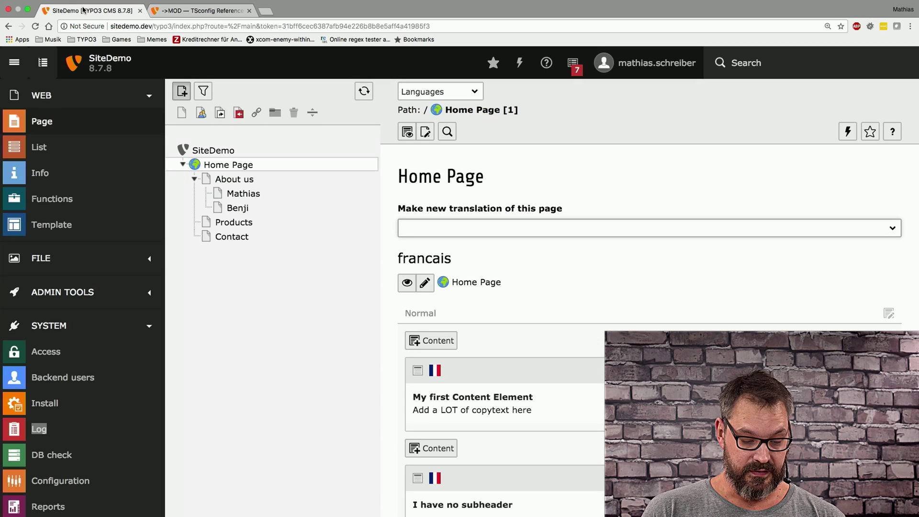
pyautogui.click(43, 149)
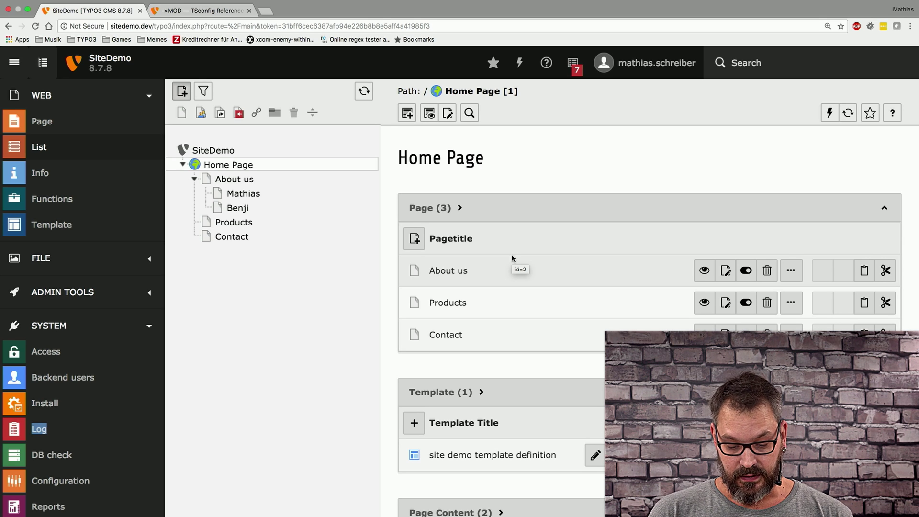
pyautogui.click(884, 208)
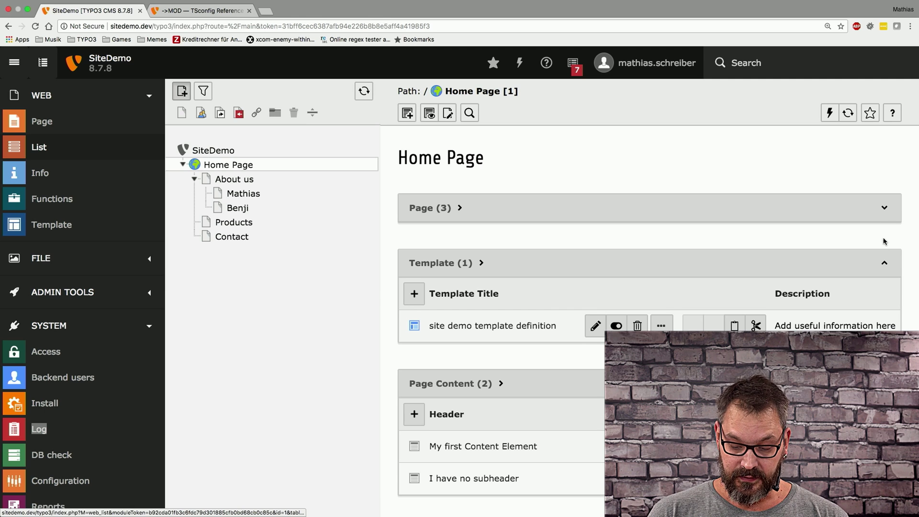
pyautogui.click(890, 265)
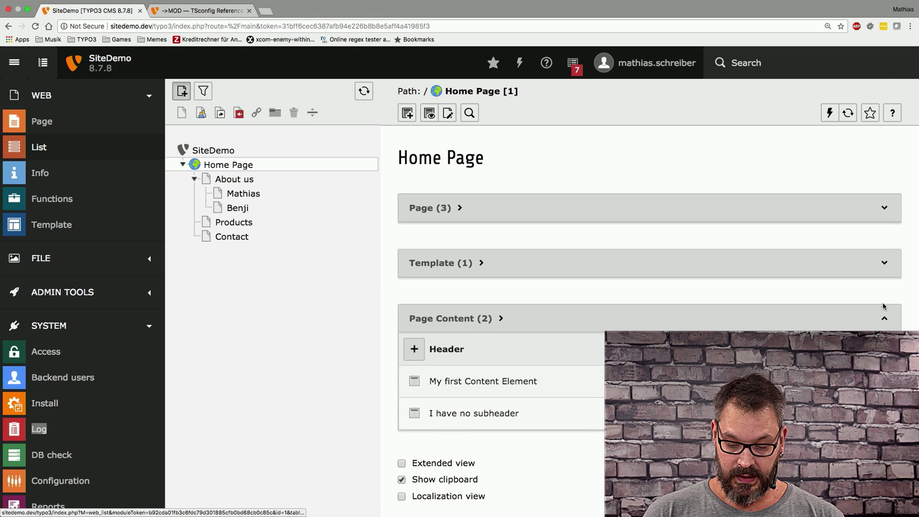
pyautogui.click(885, 316)
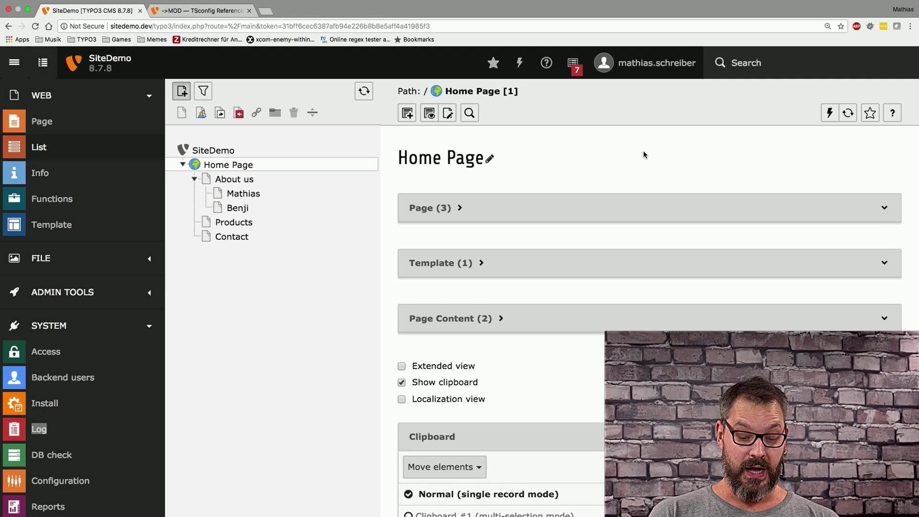
# Show the Page Content table on its own in a single-table view.
pyautogui.click(453, 319)
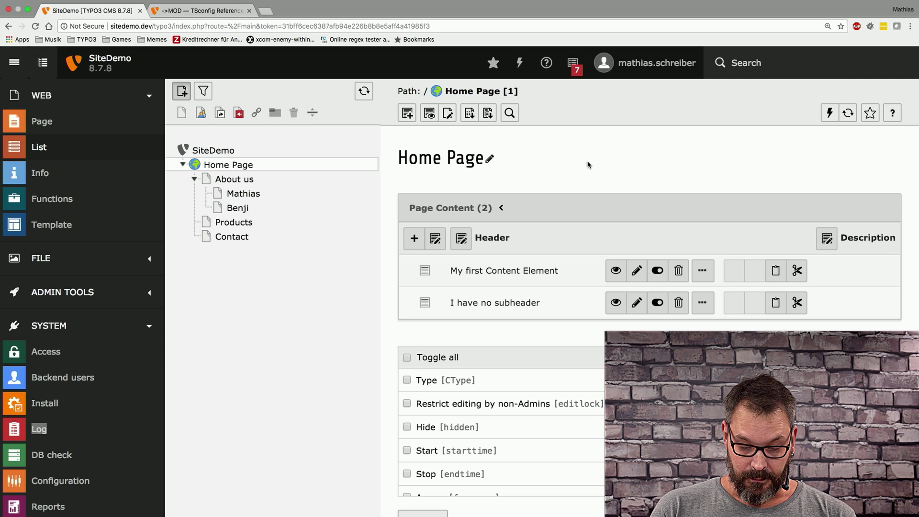
pyautogui.scroll(-5, 588, 165)
pyautogui.scroll(5, 589, 164)
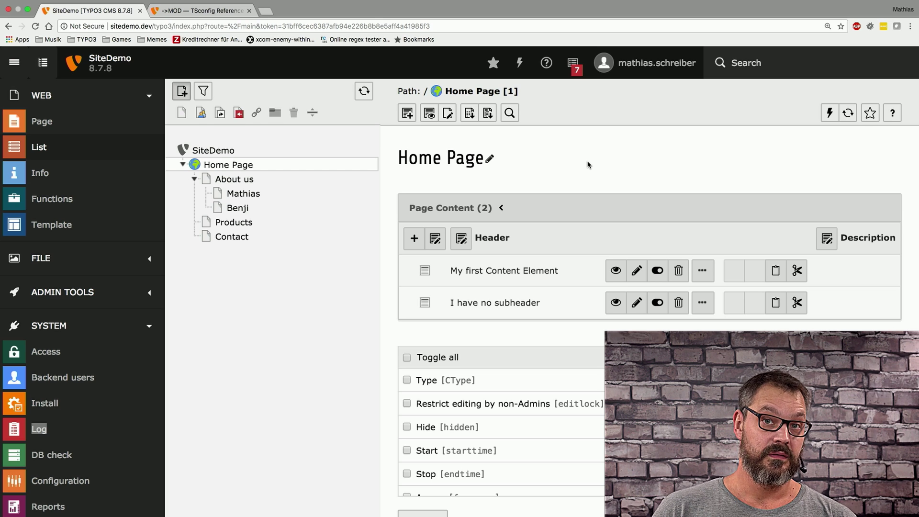
pyautogui.click(190, 11)
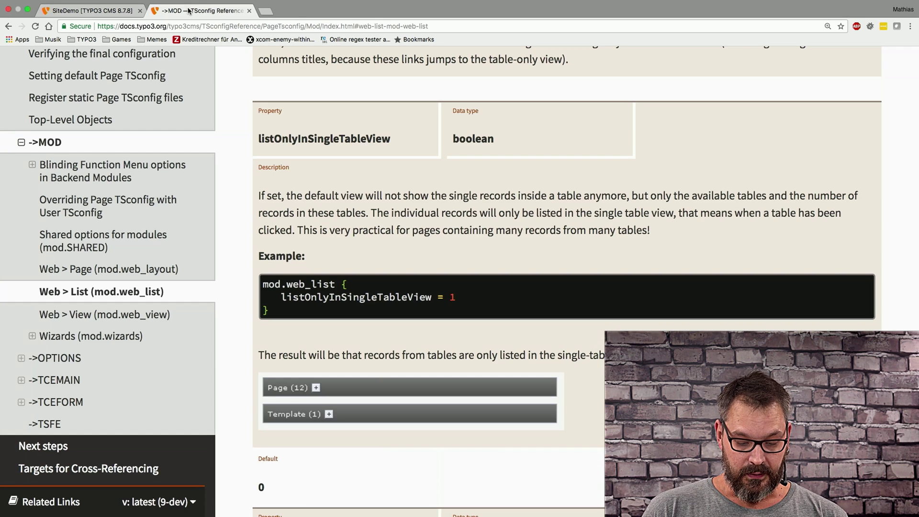
# Find the hideTable property and select its example line 'mod.web_list.table.tt_content.hideTable = 1'.
pyautogui.doubleClick(325, 297)
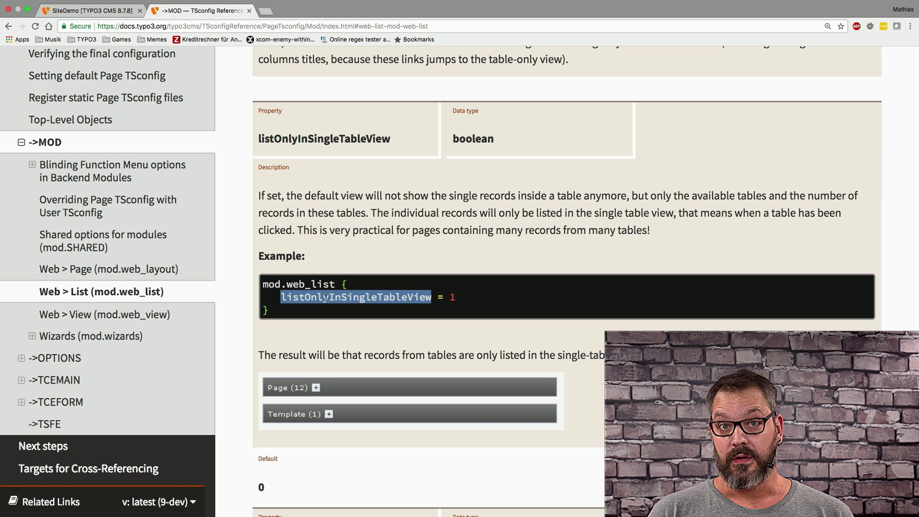
pyautogui.scroll(-10, 326, 298)
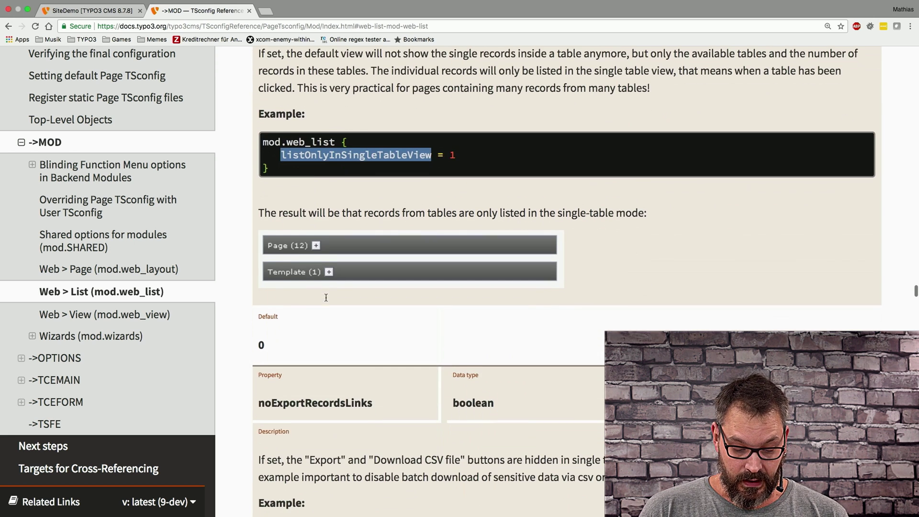
pyautogui.scroll(-20, 326, 298)
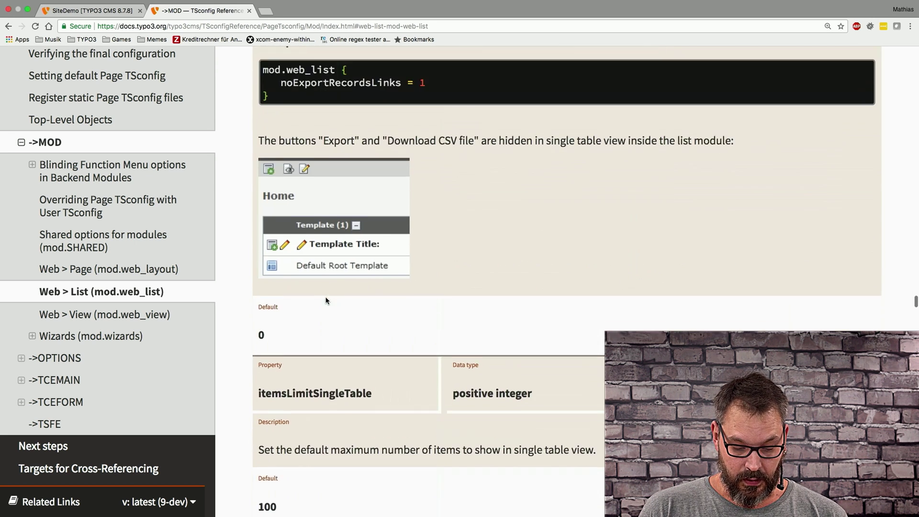
pyautogui.scroll(-12, 325, 299)
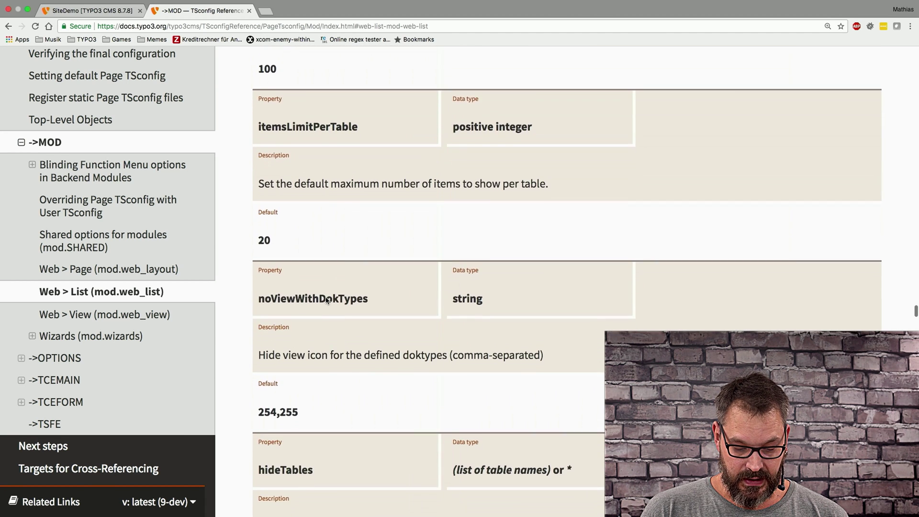
pyautogui.scroll(-1, 326, 298)
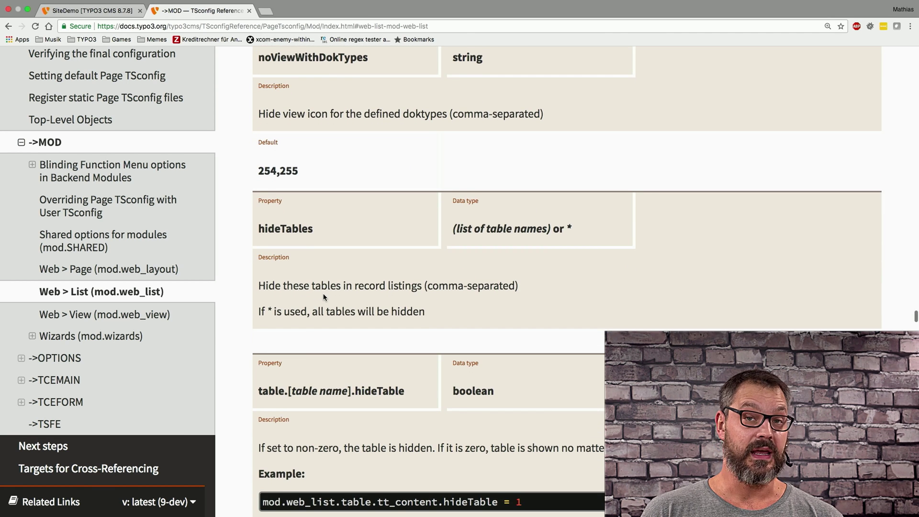
pyautogui.scroll(-5, 406, 304)
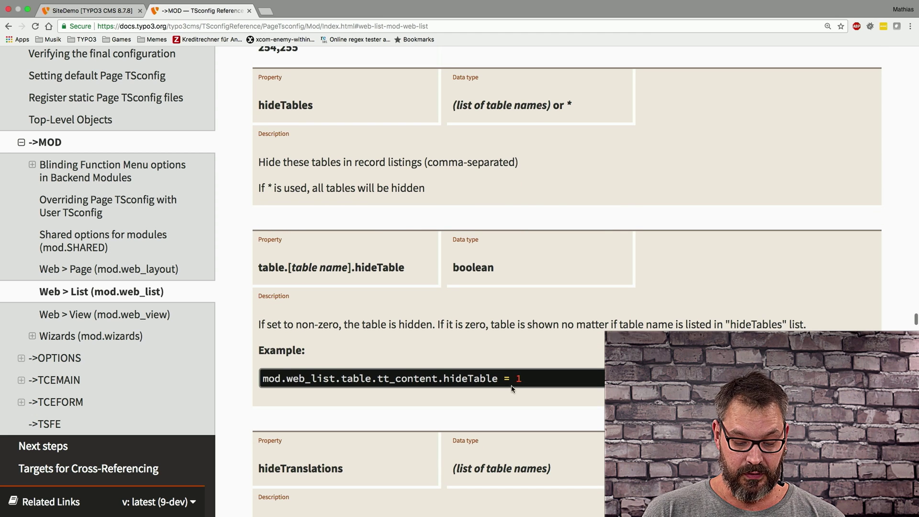
pyautogui.moveTo(528, 383); pyautogui.dragTo(263, 377)
pyautogui.press('super+c')
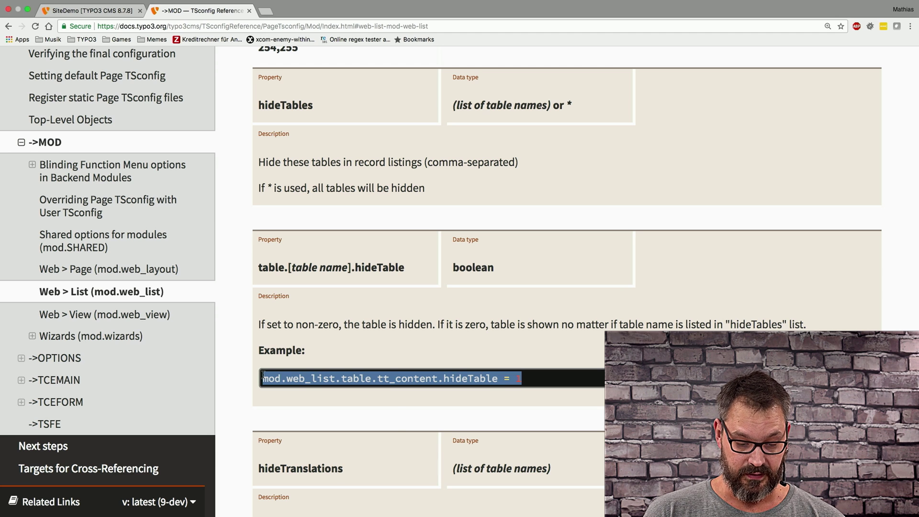
pyautogui.click(76, 12)
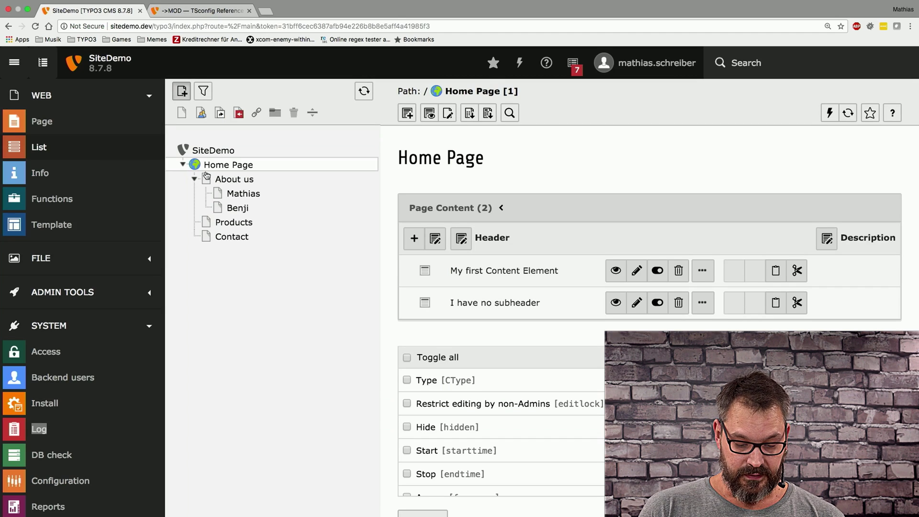
# Leave the Page Content single-table view and expand Page Content to show its two elements.
pyautogui.click(447, 210)
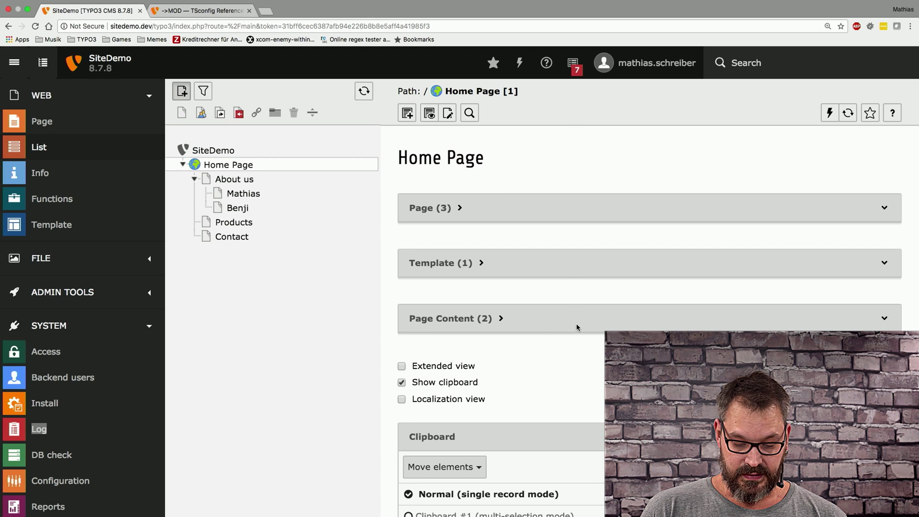
pyautogui.click(888, 323)
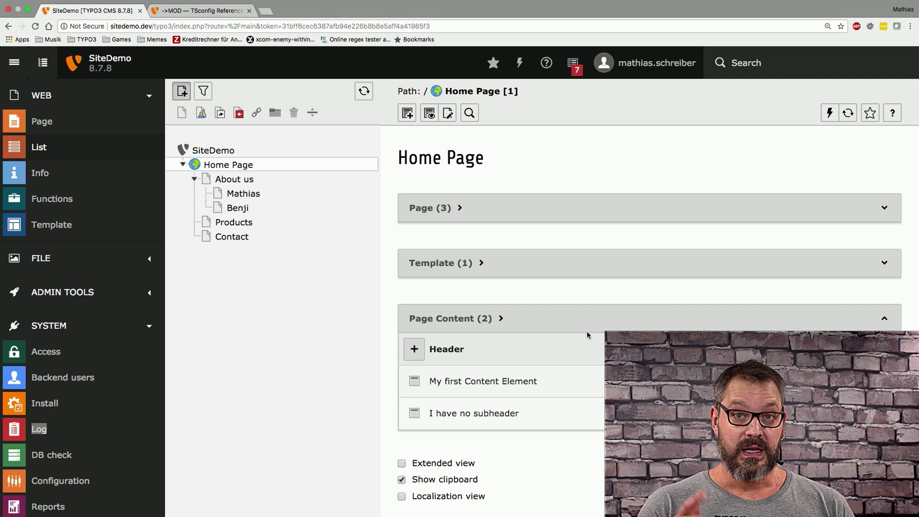
pyautogui.press('super+Tab')
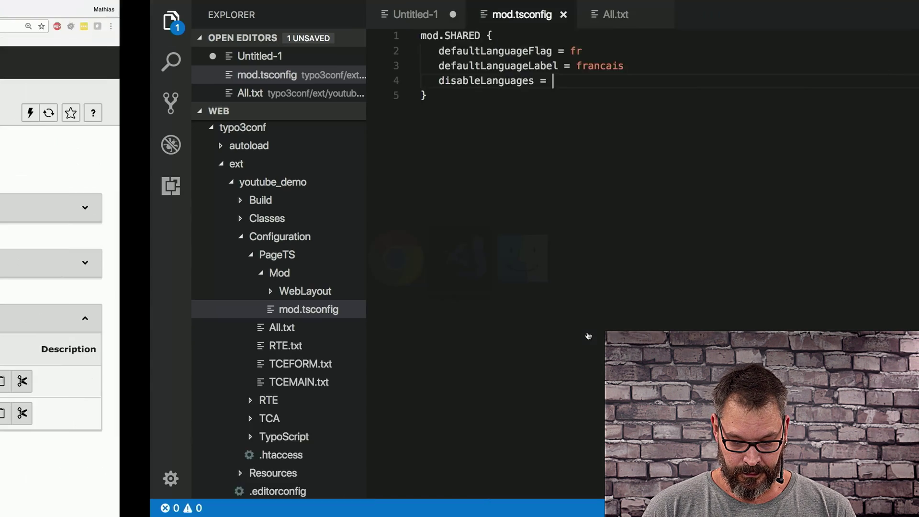
# Paste mod.web_list.table.tt_content.hideTable = 1 on a new line below the mod.SHARED block.
pyautogui.click(318, 89)
pyautogui.press('Return')
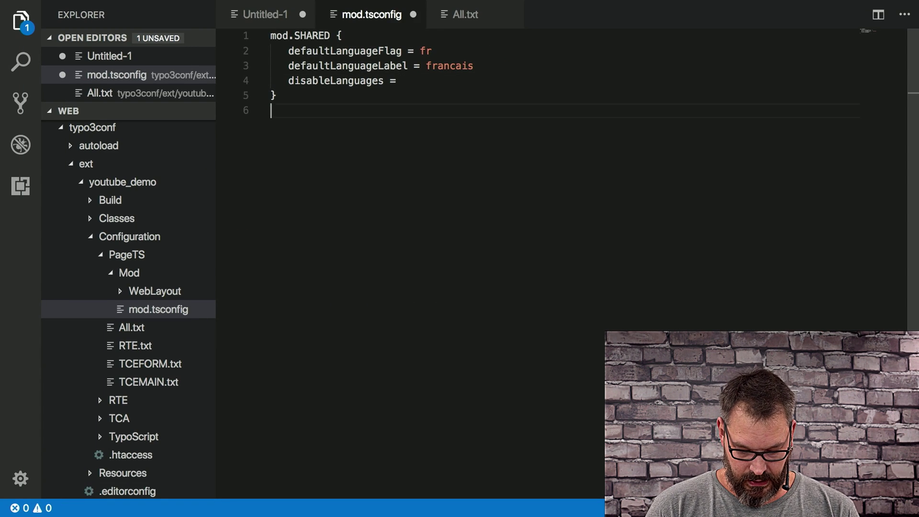
pyautogui.press('Return')
pyautogui.press('super+v')
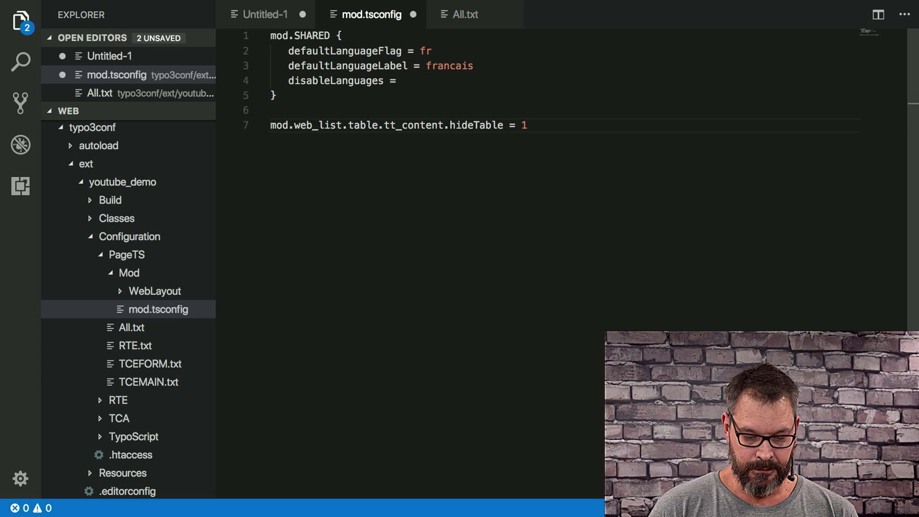
# Walk through the line's parts (mod, web_list, table, tt_content, hideTable) and save mod.tsconfig.
pyautogui.doubleClick(279, 126)
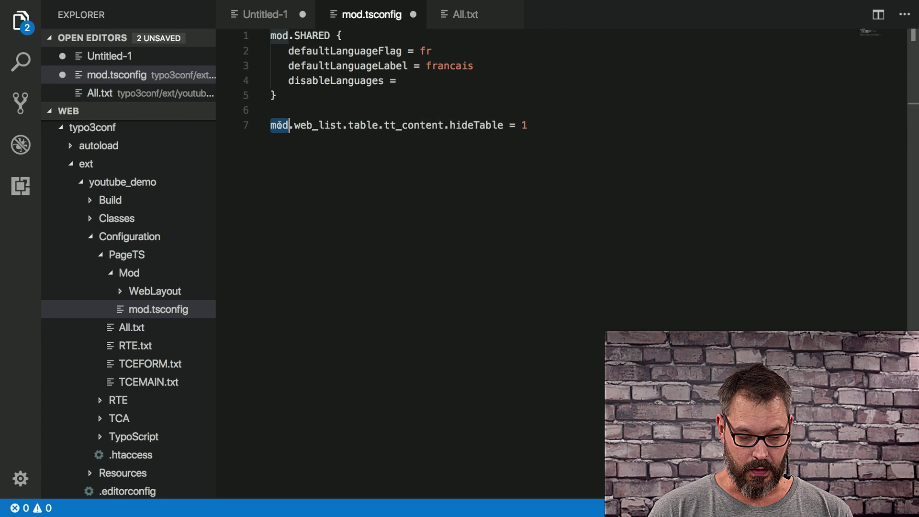
pyautogui.doubleClick(324, 125)
pyautogui.doubleClick(363, 125)
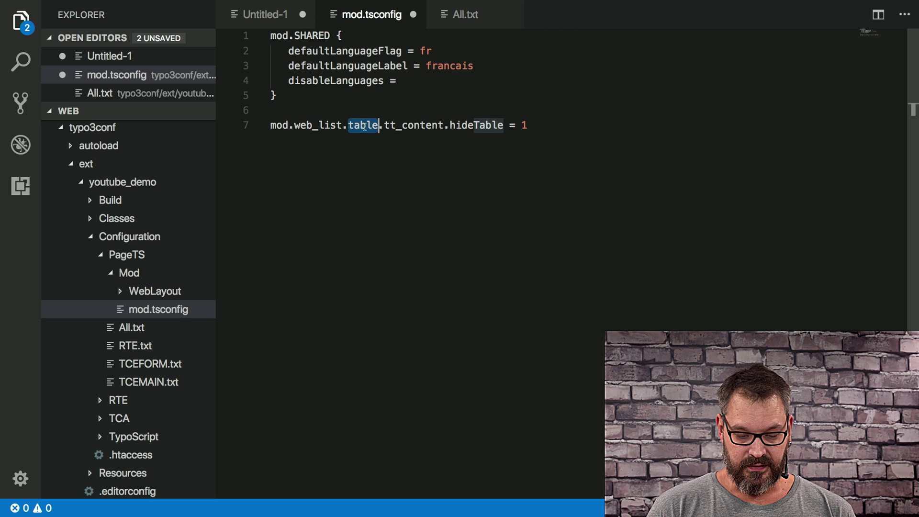
pyautogui.click(420, 125)
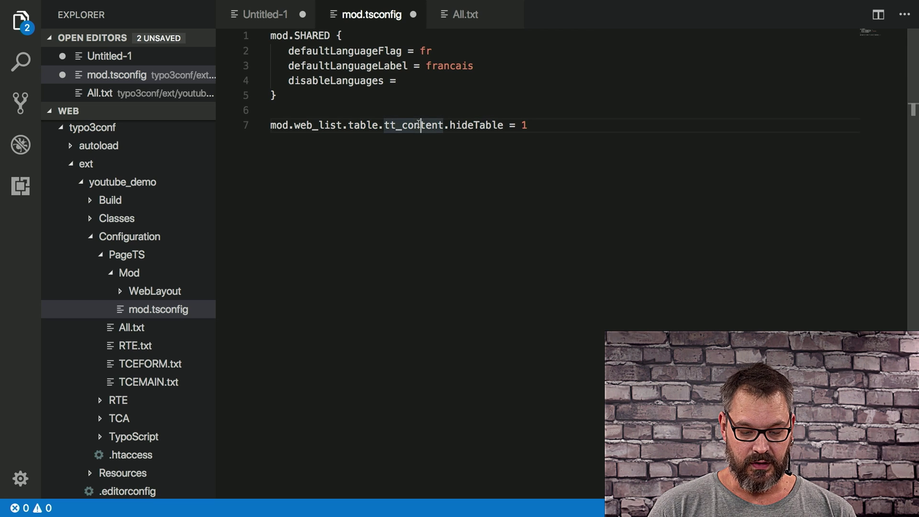
pyautogui.doubleClick(477, 125)
pyautogui.press('super+s')
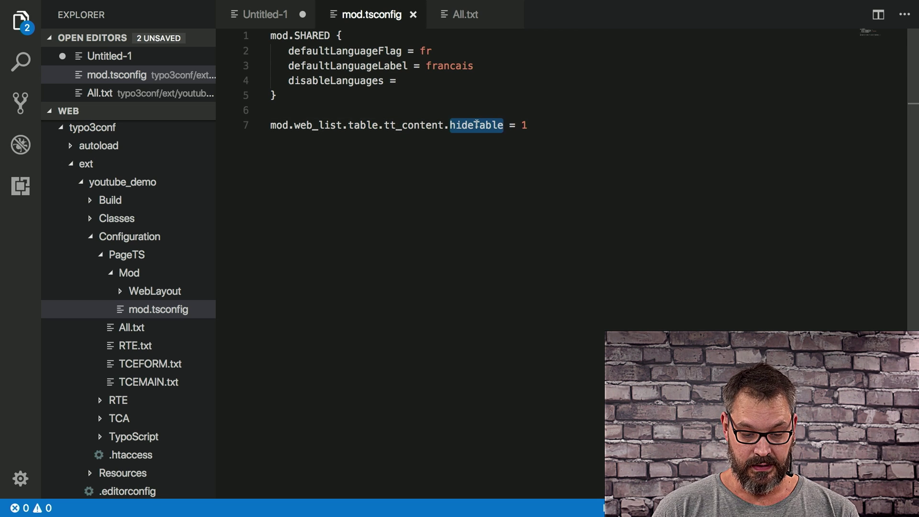
pyautogui.press('super+Tab')
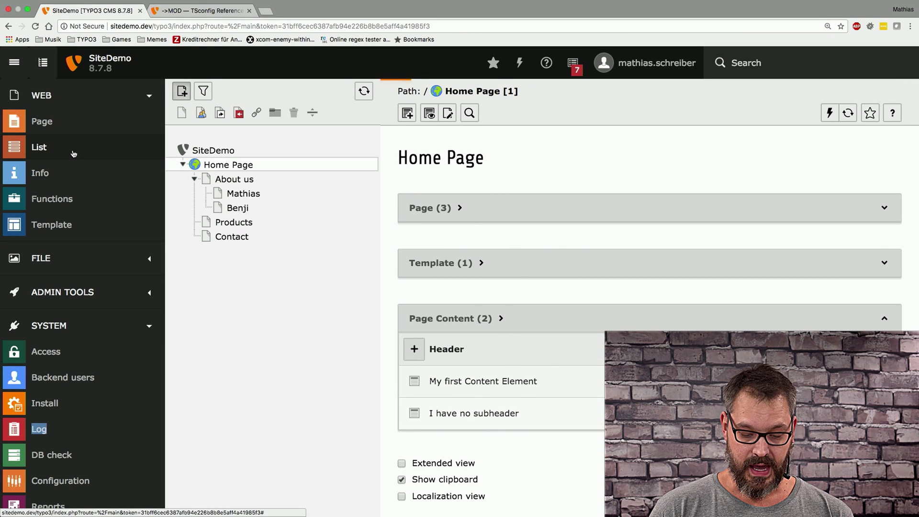
# Confirm Page Content is gone from the List, check the French content, then return to the TSconfig reference.
pyautogui.click(73, 154)
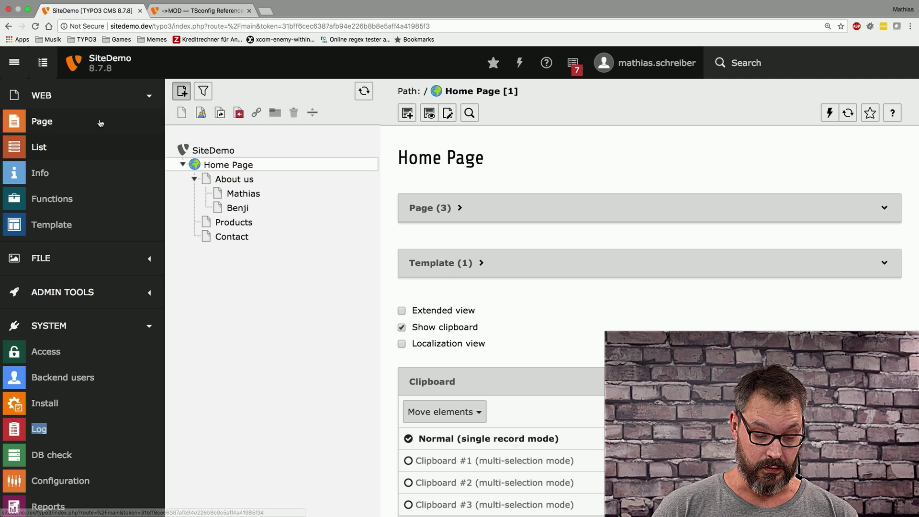
pyautogui.click(85, 123)
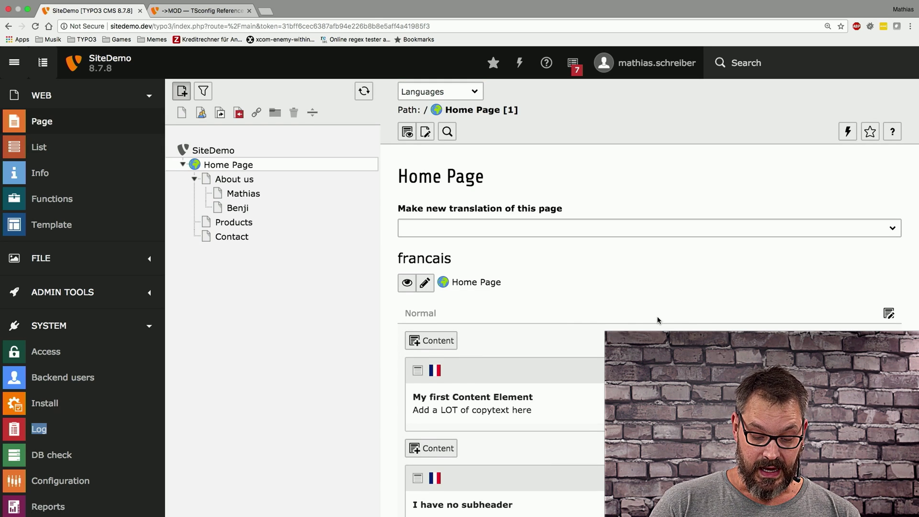
pyautogui.scroll(-2, 657, 319)
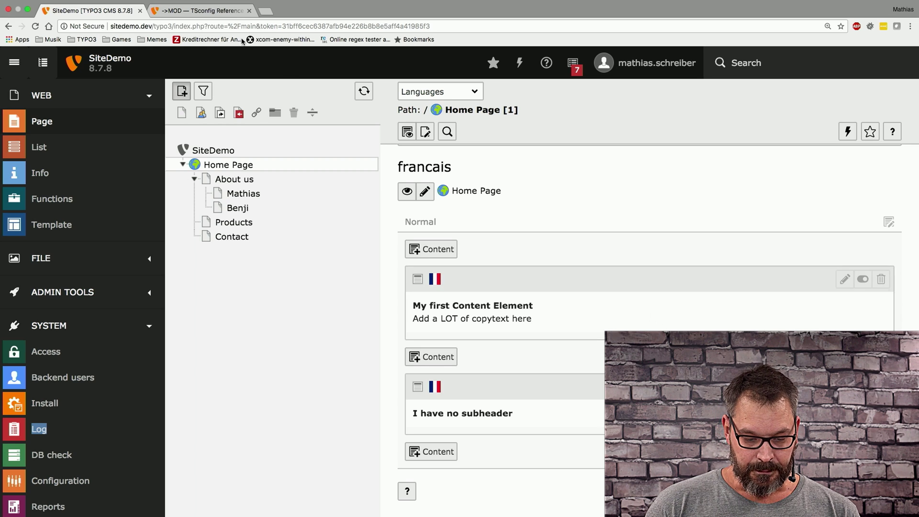
pyautogui.click(201, 11)
pyautogui.scroll(-6, 565, 284)
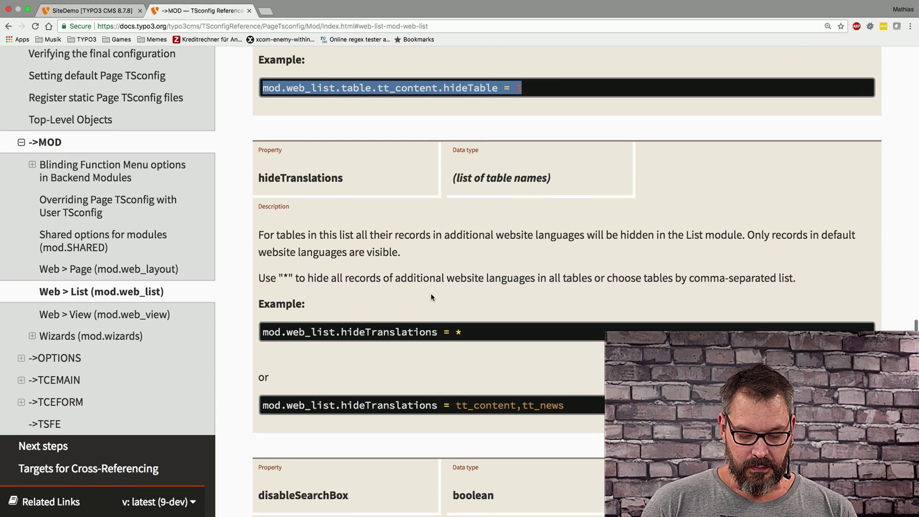
# Read on past hideTranslations and disableSearchBox to the searchLevel.items option.
pyautogui.click(516, 290)
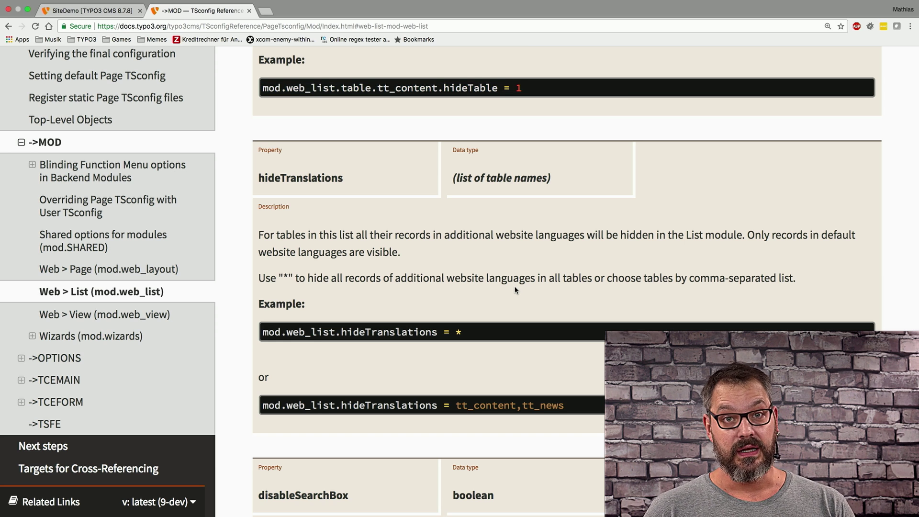
pyautogui.scroll(-4, 516, 290)
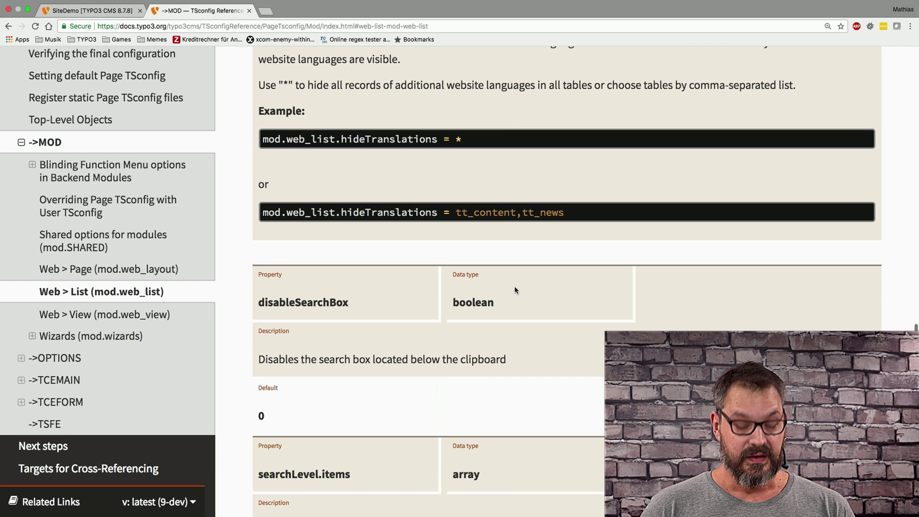
pyautogui.scroll(-5, 515, 290)
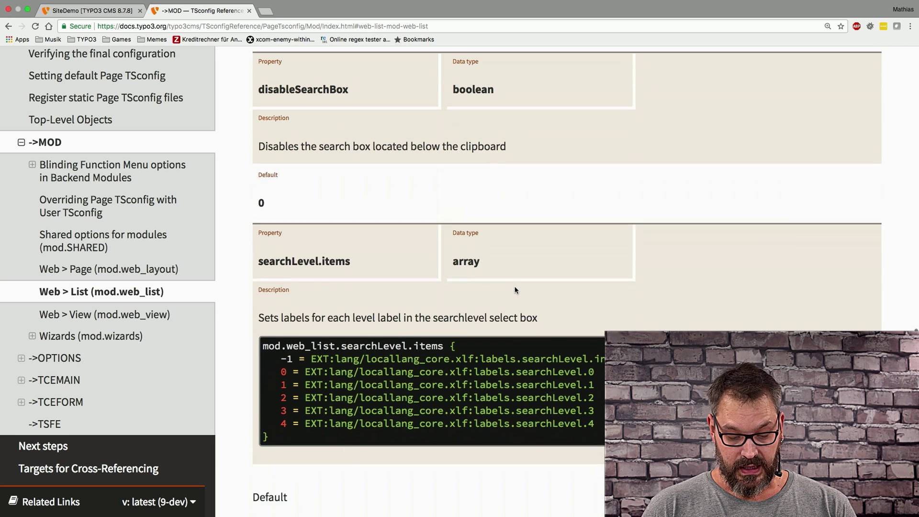